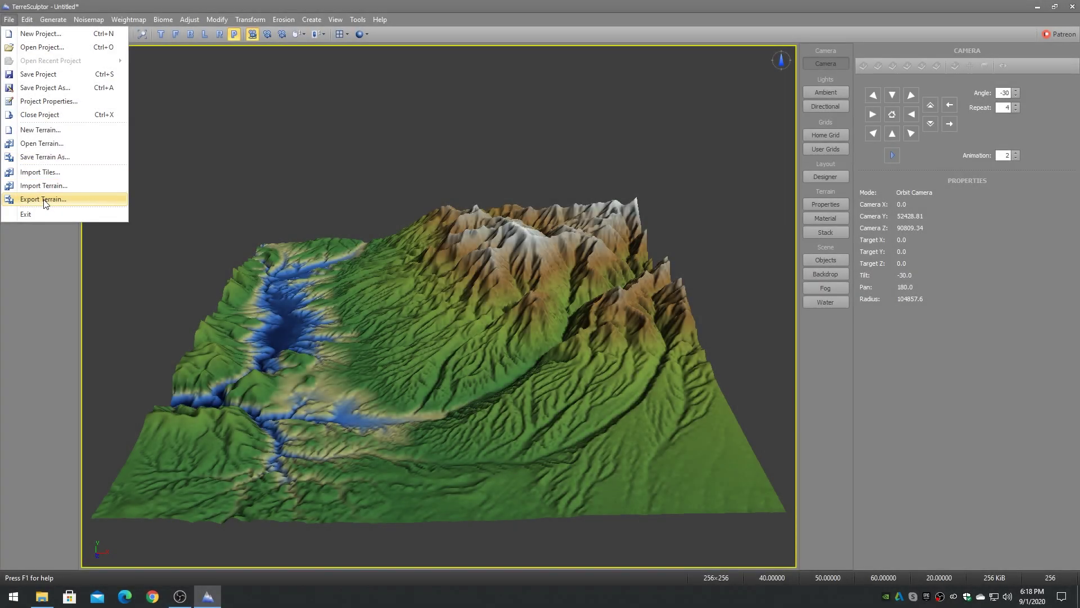
Export the terrain as an Alias Wavefront Object mesh named Test OBJ 256x256.obj, using the offered export settings.
{"action": "left_click", "coordinate": [43, 199]}
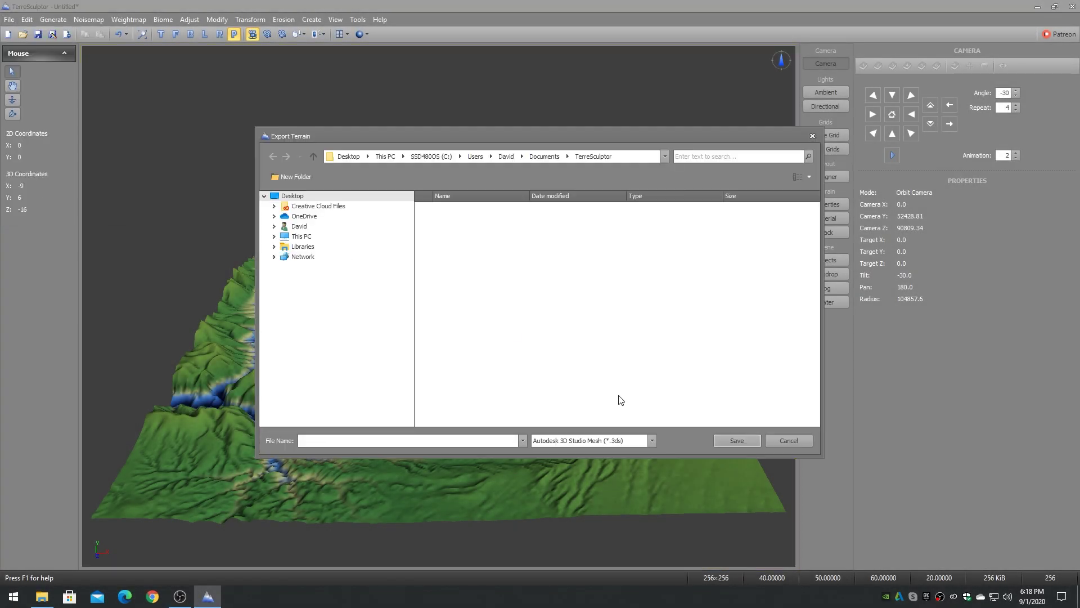
{"action": "left_click", "coordinate": [651, 440]}
{"action": "left_click_drag", "start_coordinate": [657, 460], "coordinate": [657, 471]}
{"action": "left_click", "coordinate": [585, 466]}
{"action": "left_click", "coordinate": [420, 439]}
{"action": "type", "text": "Test "}
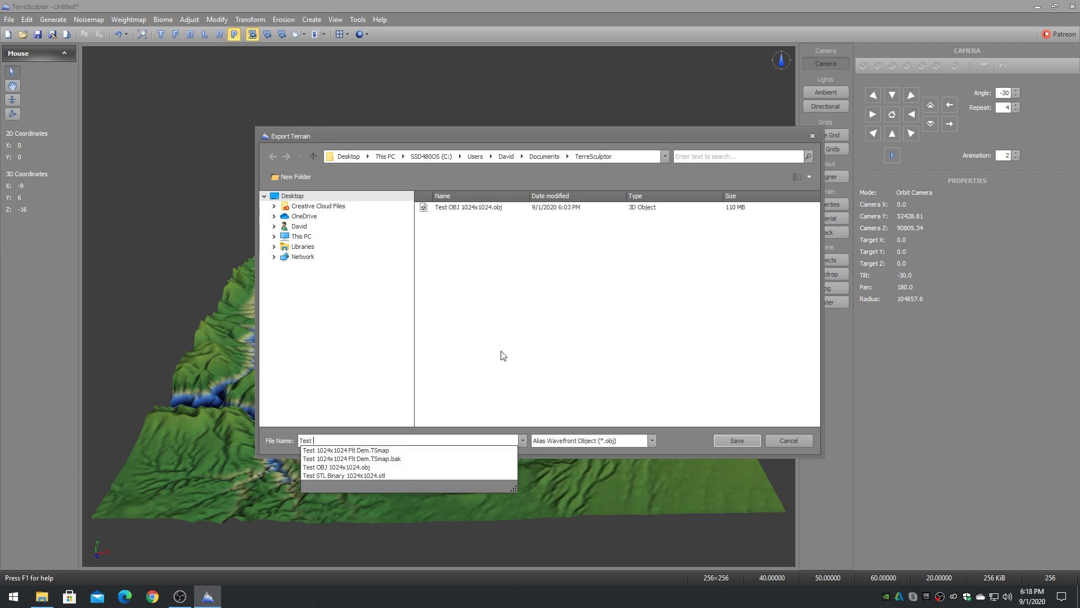
{"action": "type", "text": "OBJ 256x256.obj"}
{"action": "left_click", "coordinate": [741, 440]}
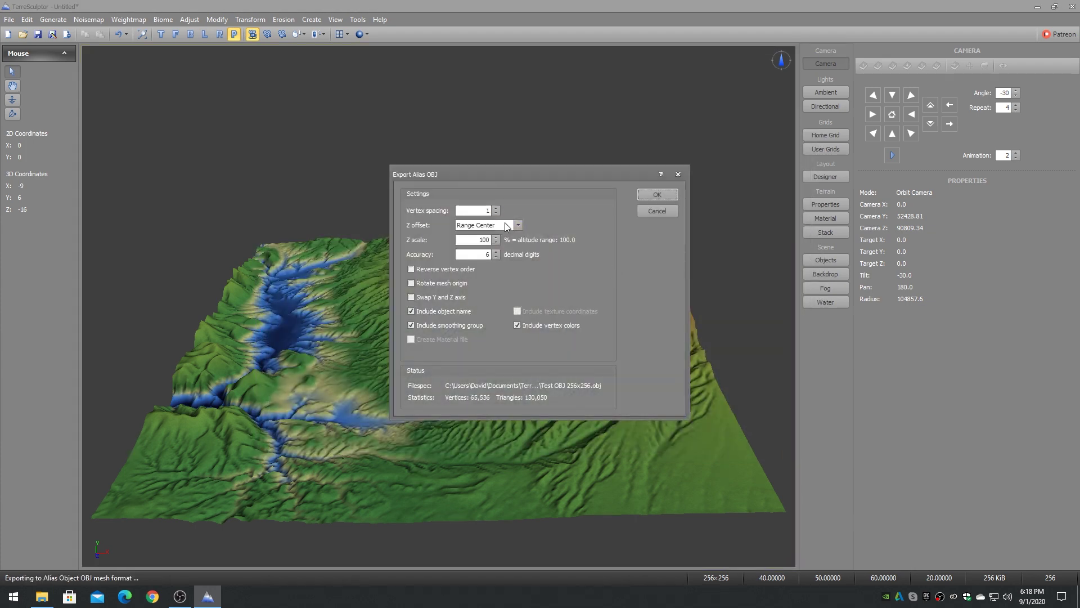
{"action": "left_click", "coordinate": [657, 194]}
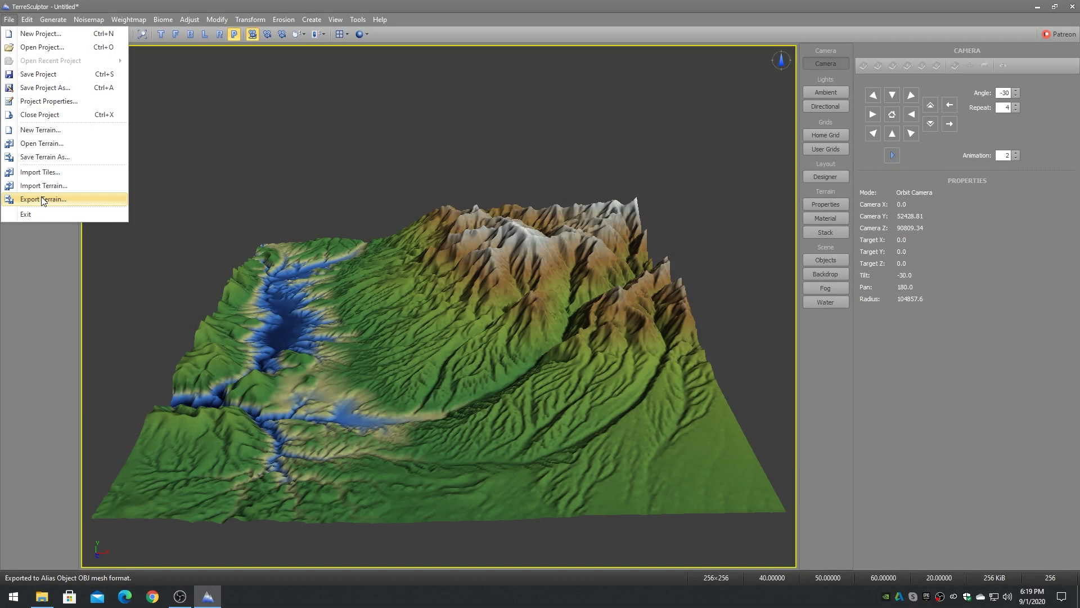
Export the terrain as a StereoLitho mesh named Test STL Binary 256x256.stl in Binary format.
{"action": "left_click", "coordinate": [40, 198]}
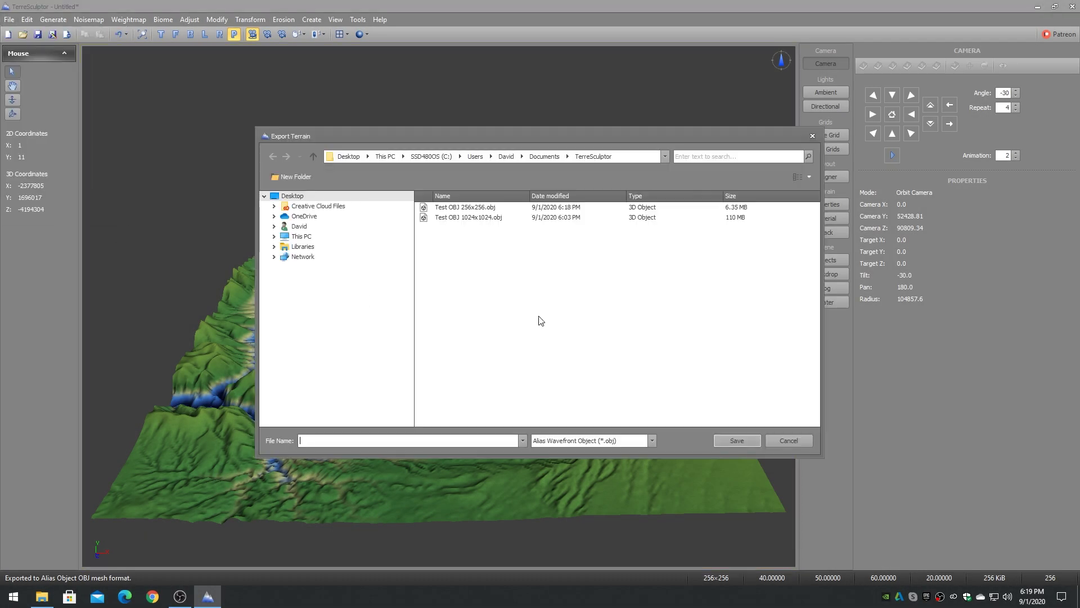
{"action": "left_click", "coordinate": [651, 440]}
{"action": "left_click_drag", "start_coordinate": [656, 454], "coordinate": [658, 484]}
{"action": "left_click", "coordinate": [599, 471]}
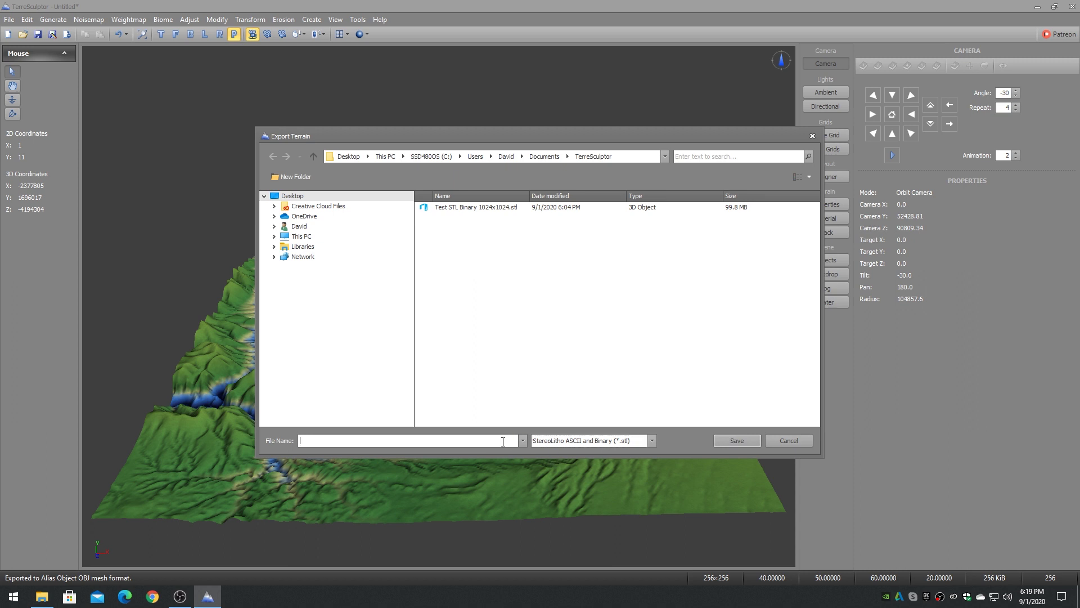
{"action": "type", "text": "Test S"}
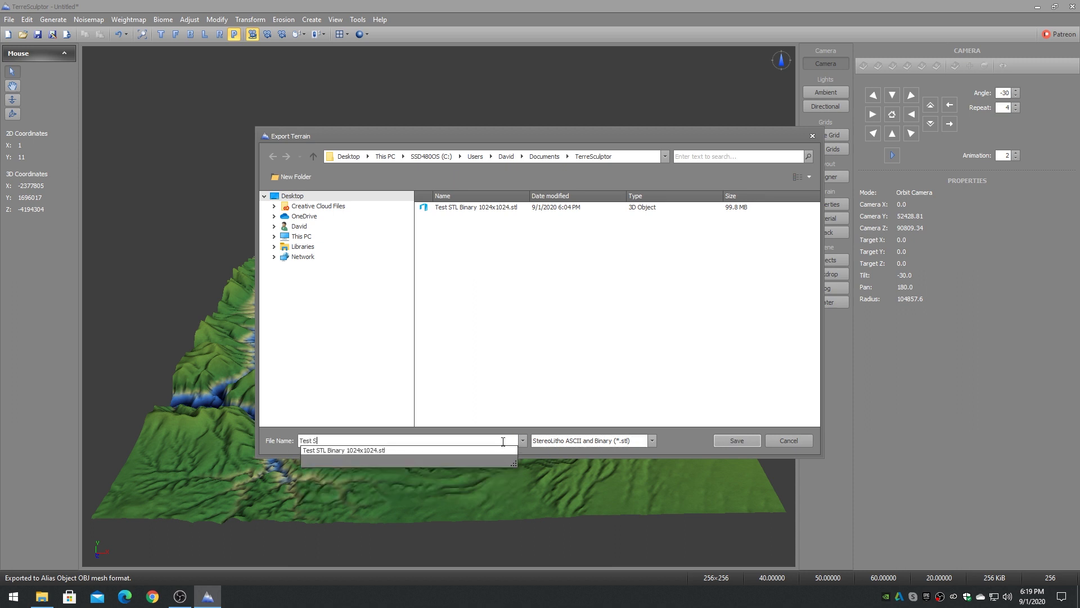
{"action": "type", "text": "TL Binary 256x256"}
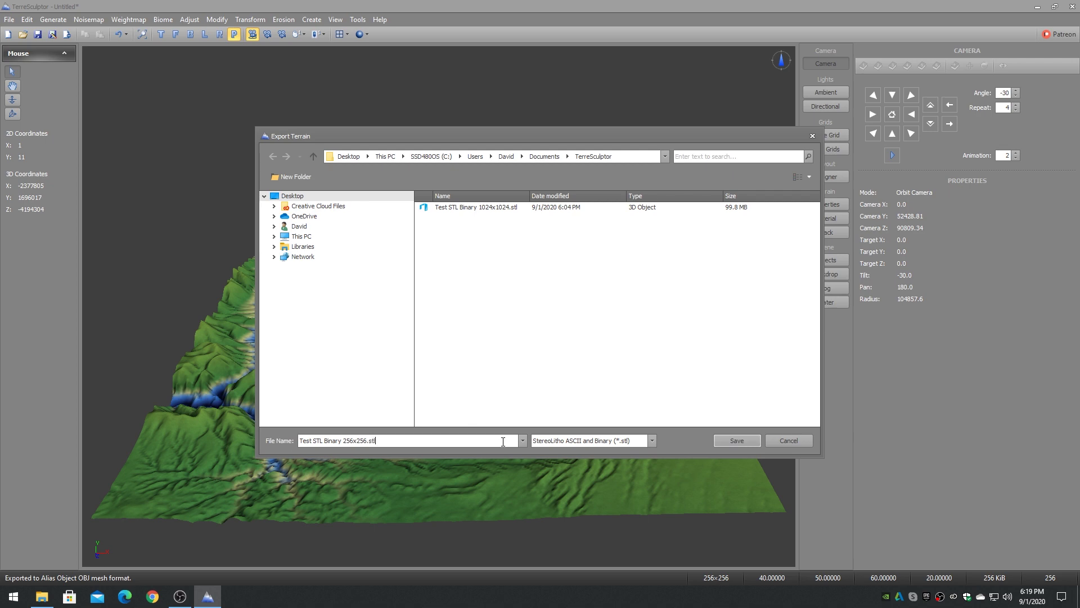
{"action": "type", "text": ".stl"}
{"action": "left_click", "coordinate": [728, 440]}
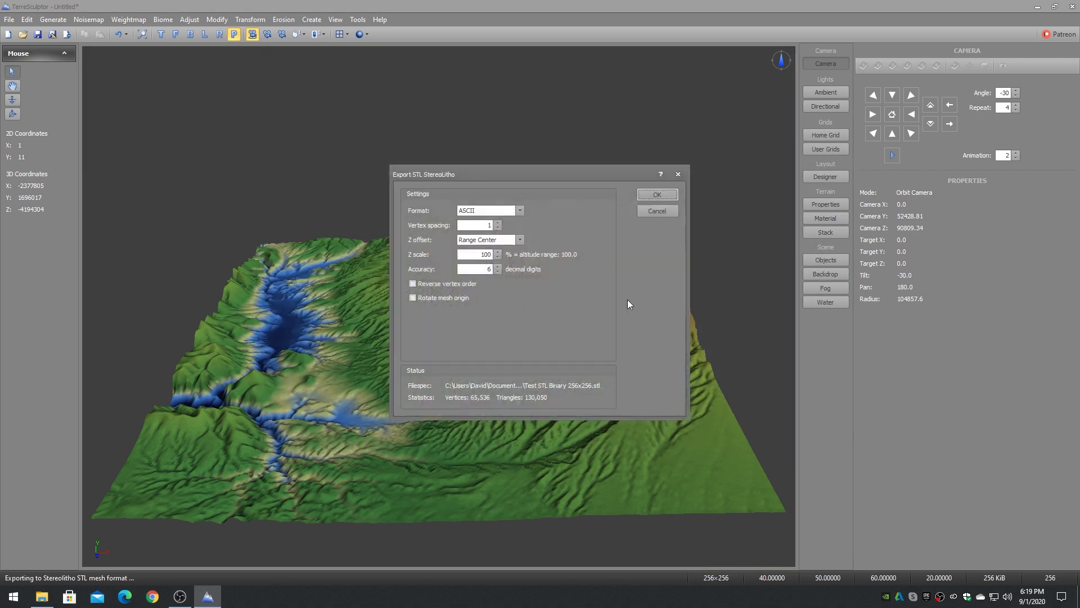
{"action": "left_click", "coordinate": [519, 208]}
{"action": "left_click", "coordinate": [482, 228]}
{"action": "left_click", "coordinate": [656, 195]}
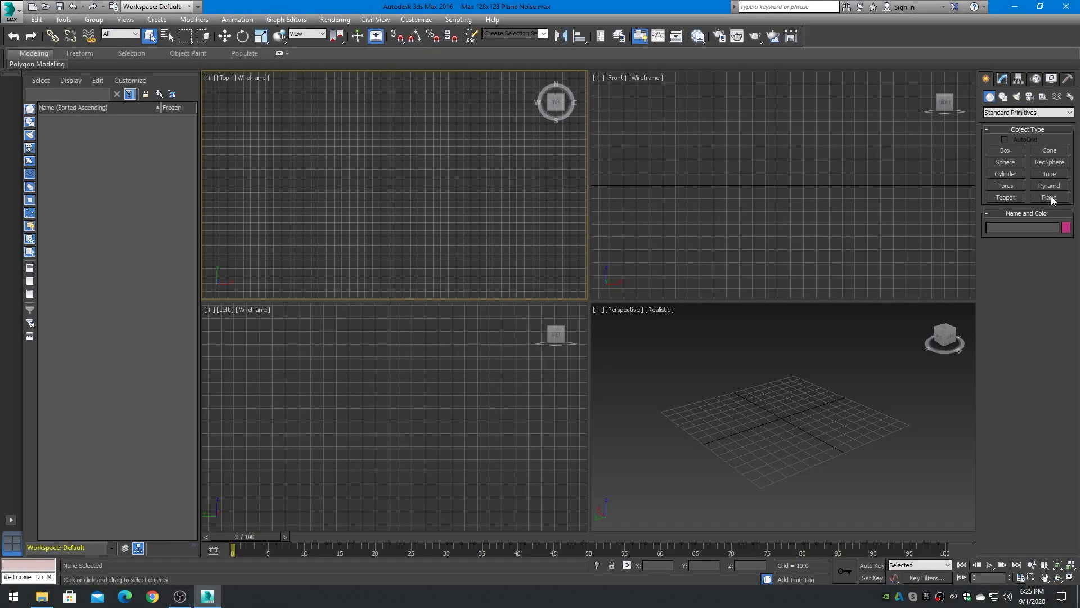
In 3ds Max, start a Plane primitive with keyboard-entry length and width of 256.
{"action": "left_click", "coordinate": [1050, 197]}
{"action": "left_click", "coordinate": [988, 273]}
{"action": "double_click", "coordinate": [1018, 327]}
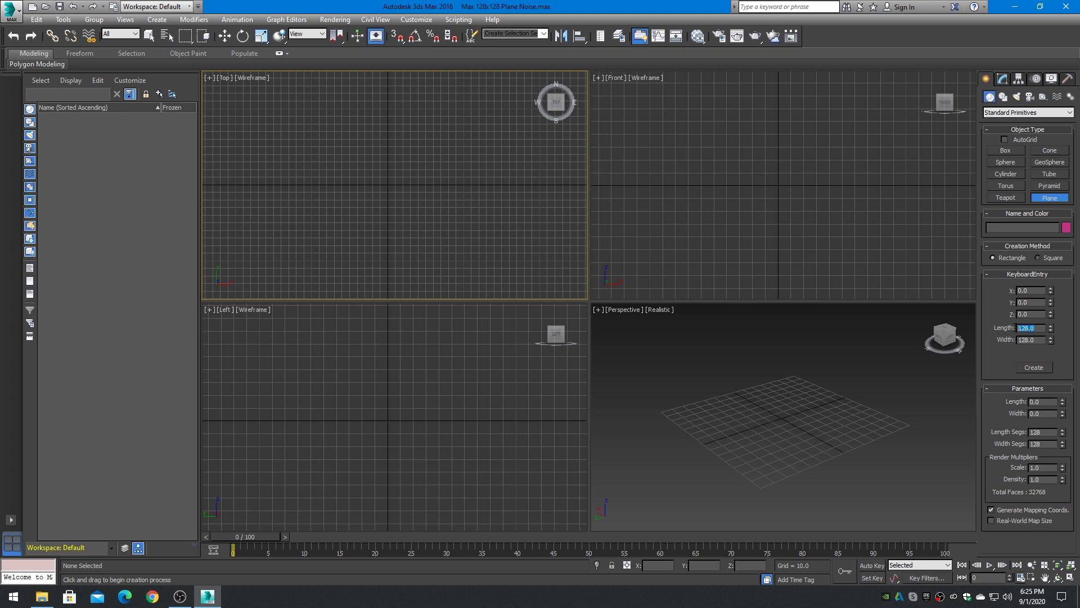
{"action": "key", "text": "Tab"}
{"action": "type", "text": "256"}
Set the plane's parameters to 256 length, 256 width and 256 segments each way, and create it at the origin.
{"action": "double_click", "coordinate": [1038, 401]}
{"action": "type", "text": "256"}
{"action": "key", "text": "Tab"}
{"action": "type", "text": "256"}
{"action": "key", "text": "Tab"}
{"action": "type", "text": "256"}
{"action": "key", "text": "Tab"}
{"action": "type", "text": "25"}
{"action": "left_click", "coordinate": [1036, 367]}
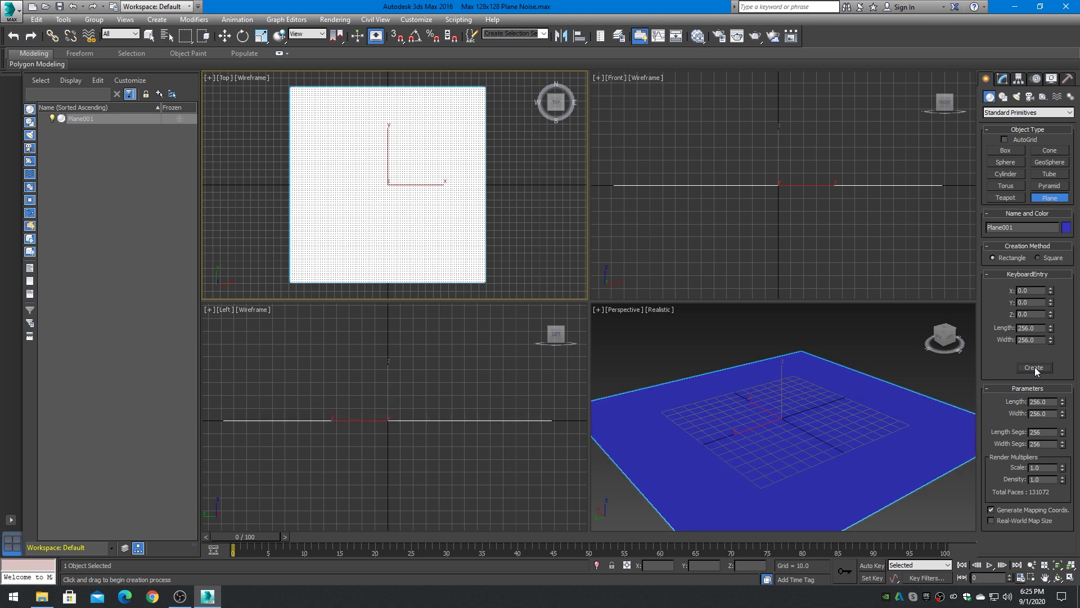
Add a Noise modifier to the plane and enable its Fractal option.
{"action": "left_click", "coordinate": [1003, 80]}
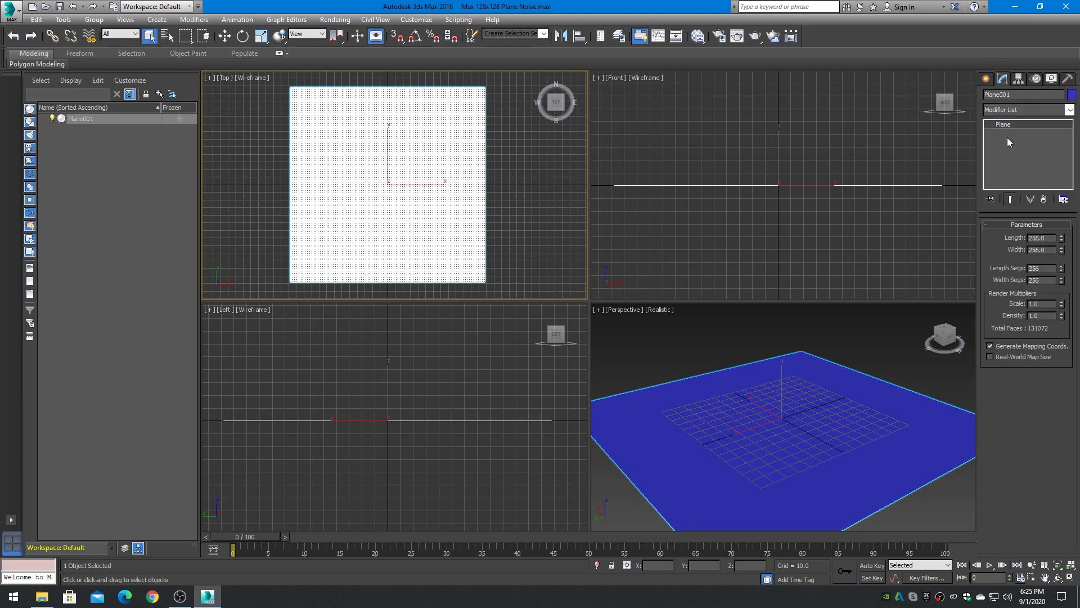
{"action": "left_click", "coordinate": [1068, 110]}
{"action": "scroll", "coordinate": [1029, 338], "scroll_direction": "down", "scroll_amount": 10}
{"action": "scroll", "coordinate": [1028, 245], "scroll_direction": "up", "scroll_amount": 3}
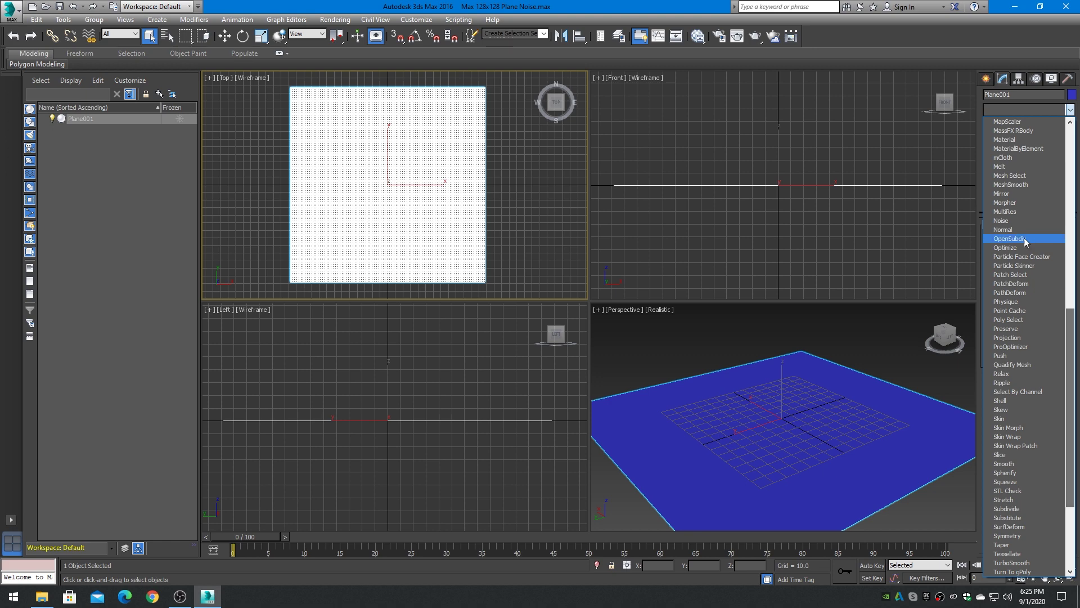
{"action": "left_click", "coordinate": [1028, 245]}
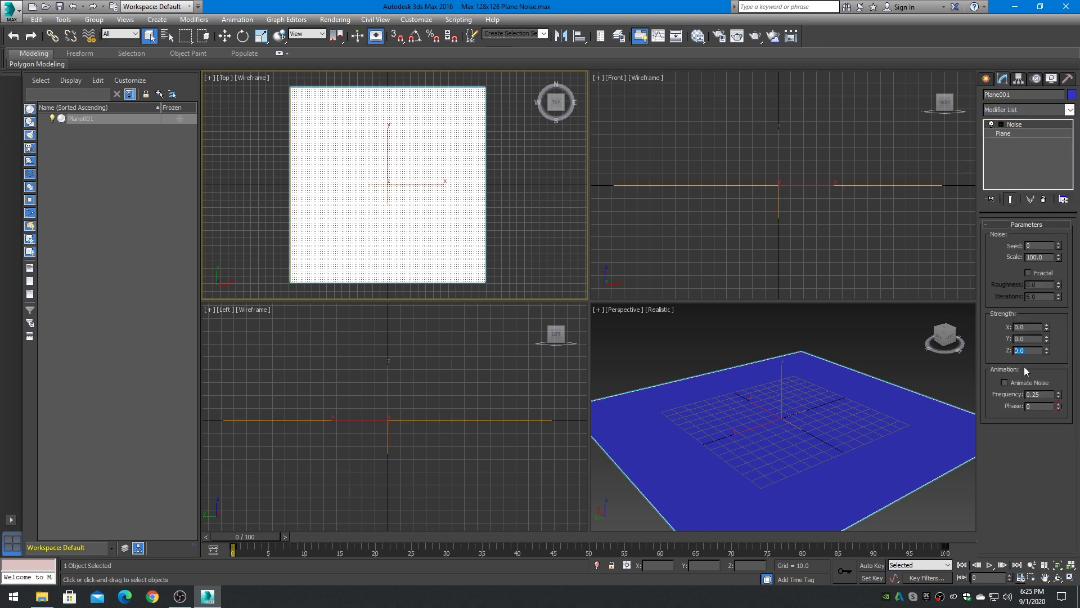
{"action": "left_click", "coordinate": [1029, 272]}
{"action": "key", "text": "Return"}
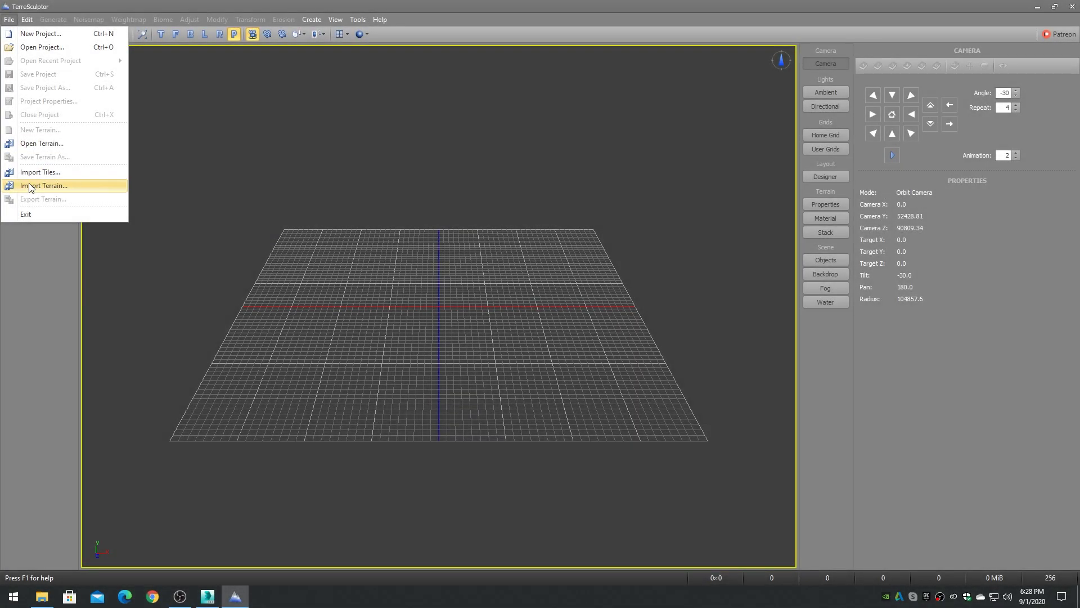
Switch to TerreSculptor and import Max 256x256 Noise.stl as terrain with the Normalize conversion.
{"action": "left_click", "coordinate": [22, 185]}
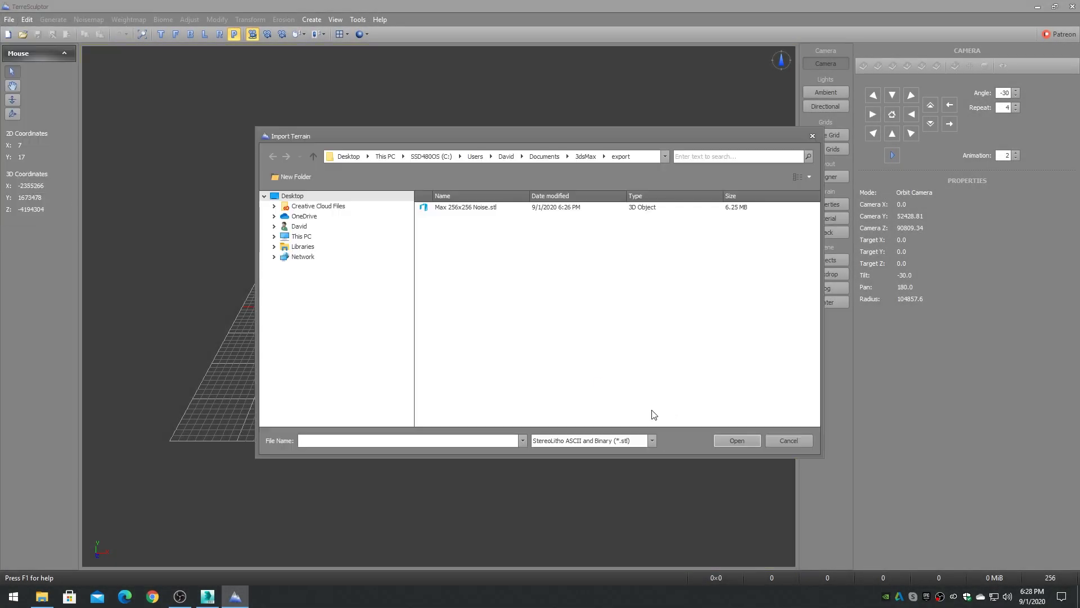
{"action": "double_click", "coordinate": [467, 208]}
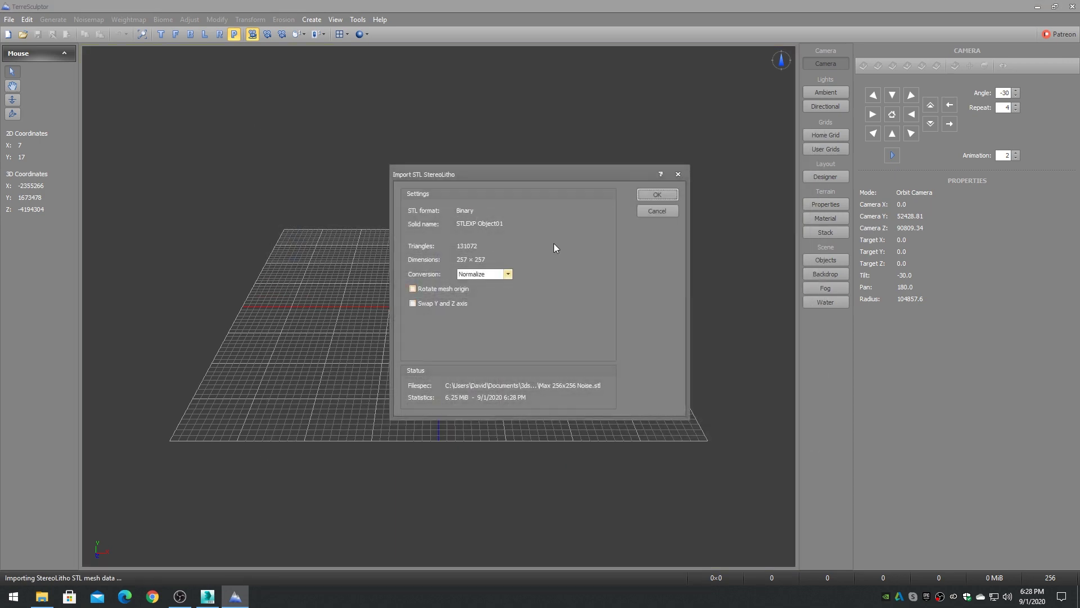
{"action": "left_click", "coordinate": [655, 194]}
Reduce the imported terrain's altitude range to 12 percent, centred between altitudes 44 and 56.
{"action": "left_click", "coordinate": [189, 19]}
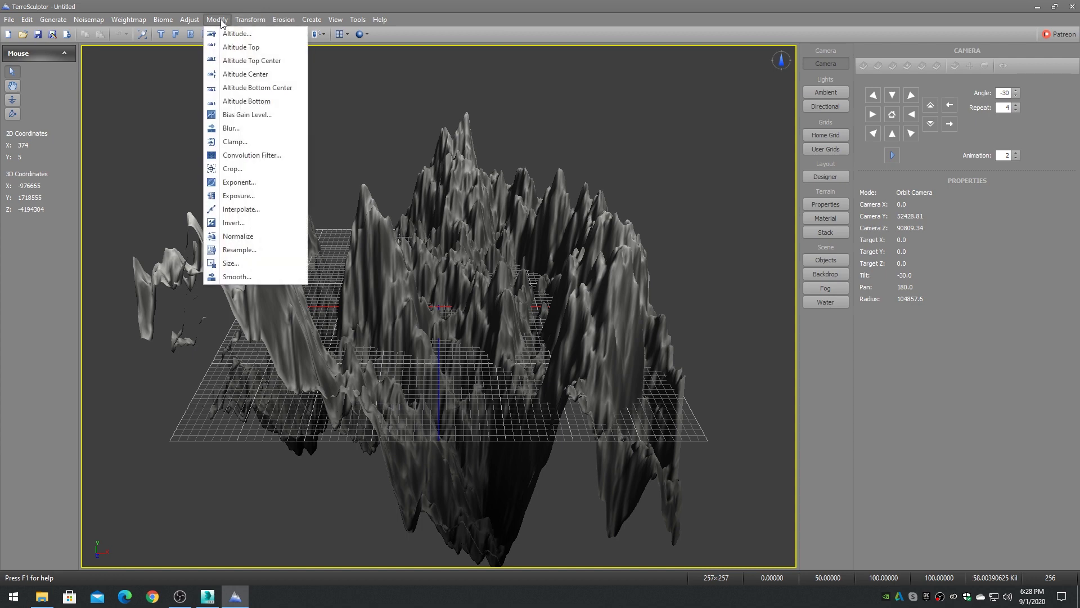
{"action": "left_click", "coordinate": [283, 78]}
{"action": "left_click_drag", "start_coordinate": [675, 191], "coordinate": [681, 323]}
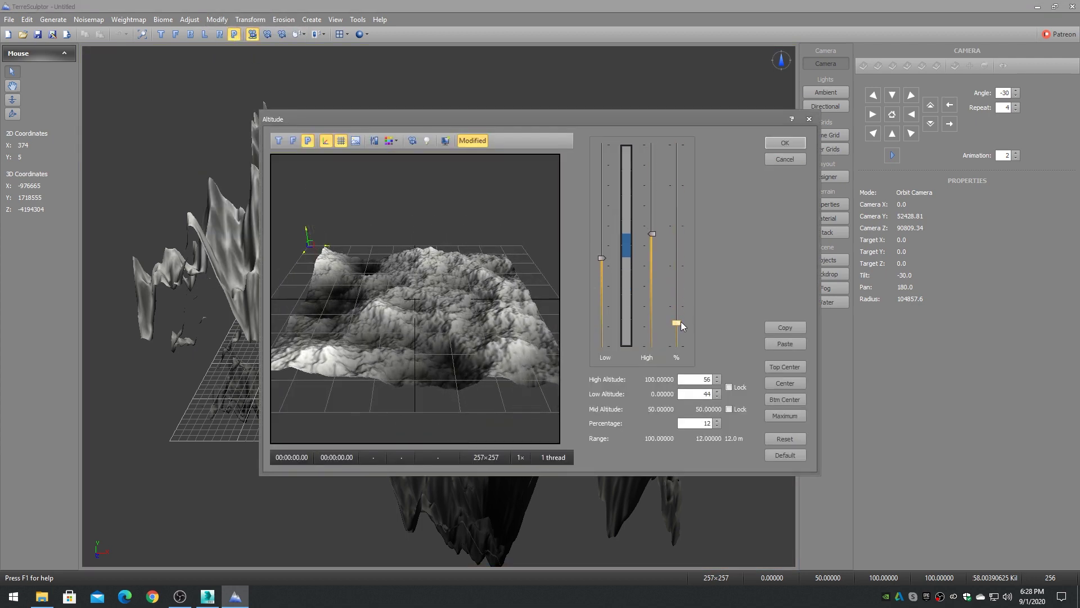
{"action": "left_click", "coordinate": [785, 143]}
Hide the home grid in the scene and adjust the terrain's material.
{"action": "left_click", "coordinate": [832, 263]}
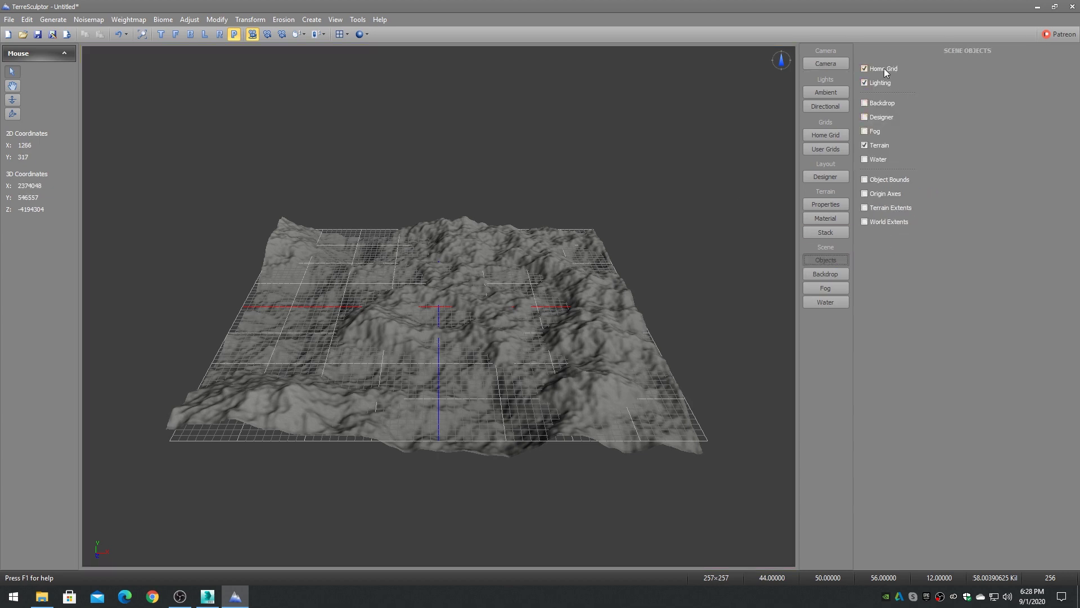
{"action": "left_click", "coordinate": [886, 66]}
{"action": "left_click", "coordinate": [832, 63]}
{"action": "left_click", "coordinate": [829, 217]}
{"action": "left_click", "coordinate": [929, 123]}
{"action": "left_click", "coordinate": [934, 139]}
{"action": "left_click", "coordinate": [935, 155]}
{"action": "left_click_drag", "start_coordinate": [518, 274], "coordinate": [402, 308]}
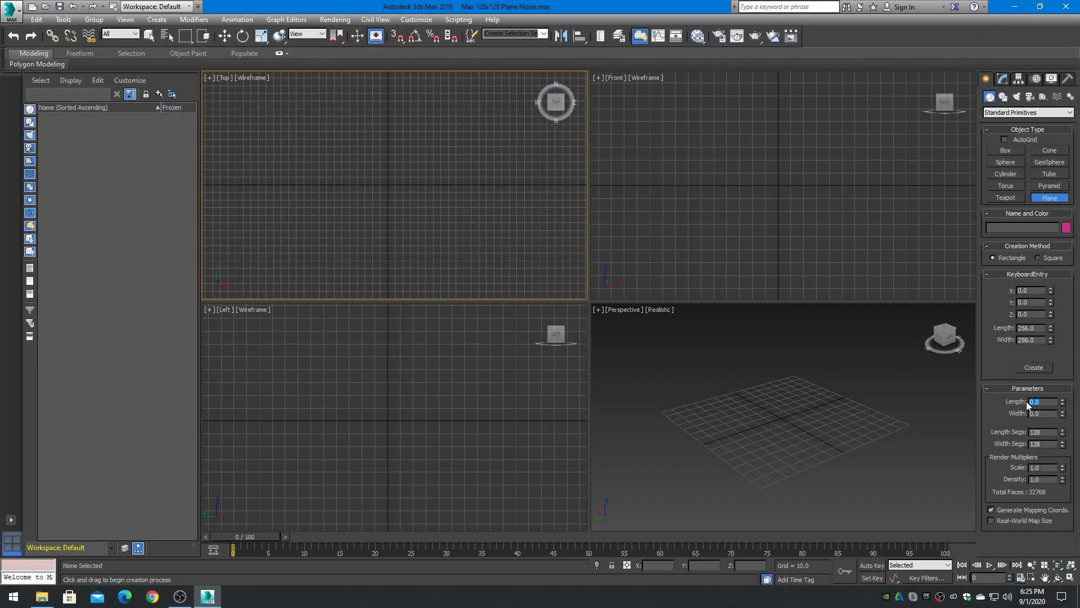
In 3ds Max, create a 256 by 256 plane with 256 length segments and 256 width segments.
{"action": "type", "text": "256"}
{"action": "key", "text": "Tab"}
{"action": "type", "text": "2"}
{"action": "key", "text": "Tab"}
{"action": "type", "text": "256"}
{"action": "key", "text": "Tab"}
{"action": "type", "text": "25"}
{"action": "left_click", "coordinate": [1035, 366]}
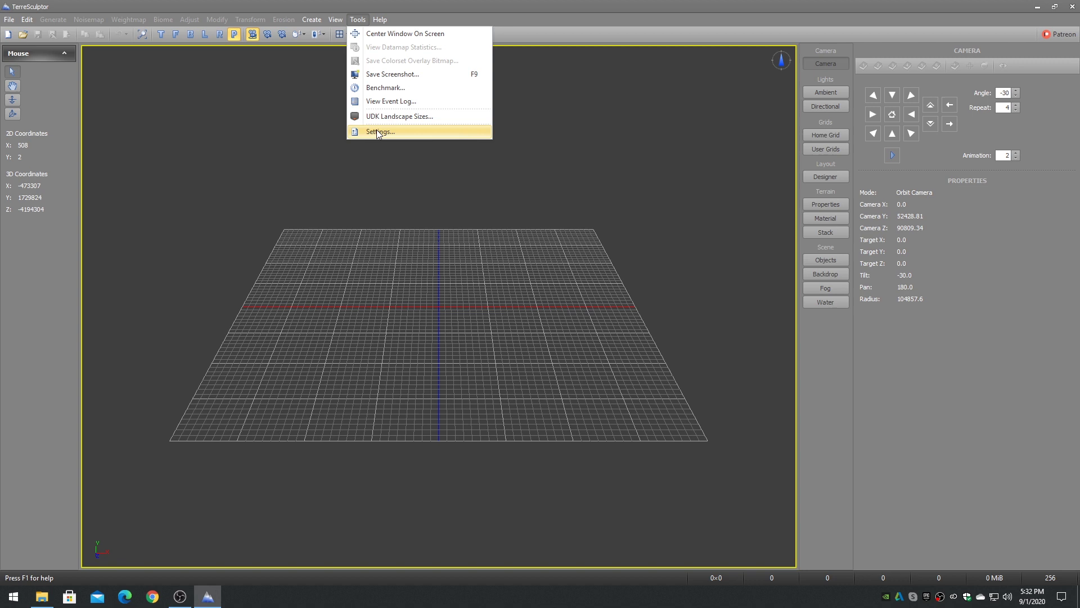
In TerreSculptor's Mesh settings, enable swapping the Y and Z axis for mesh exports.
{"action": "left_click", "coordinate": [374, 131]}
{"action": "left_click", "coordinate": [459, 141]}
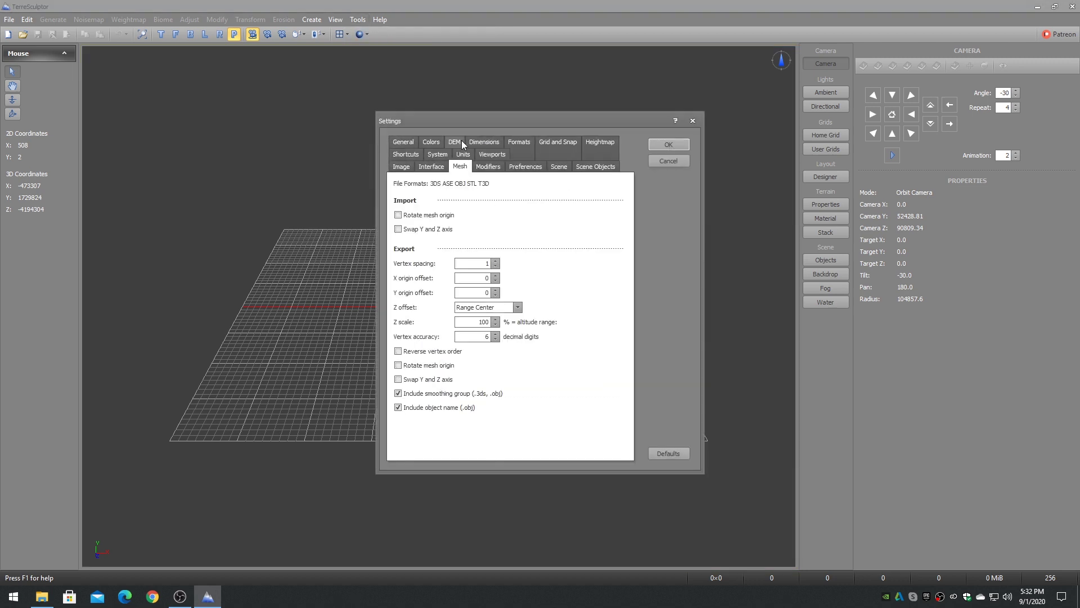
{"action": "left_click", "coordinate": [399, 379]}
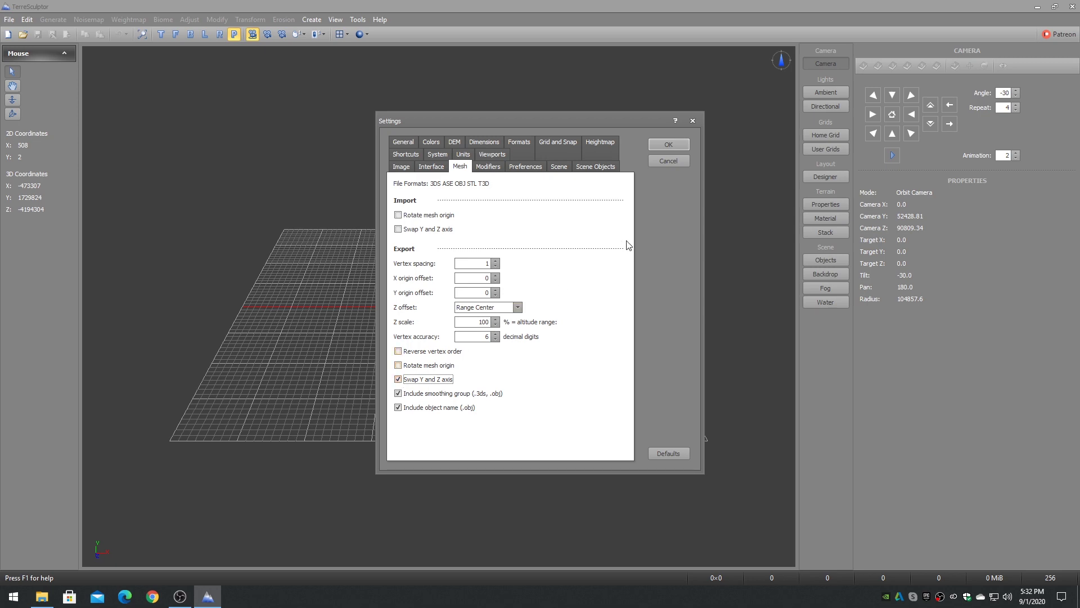
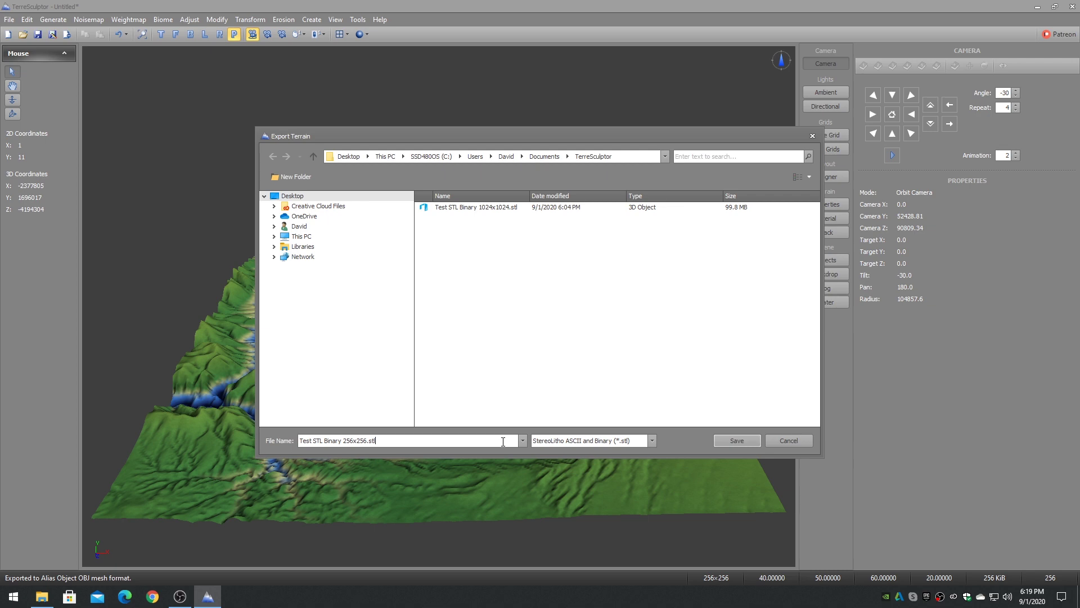
Save the terrain export as Test STL Binary 256x256.stl with the STL format set to Binary.
{"action": "left_click", "coordinate": [728, 439]}
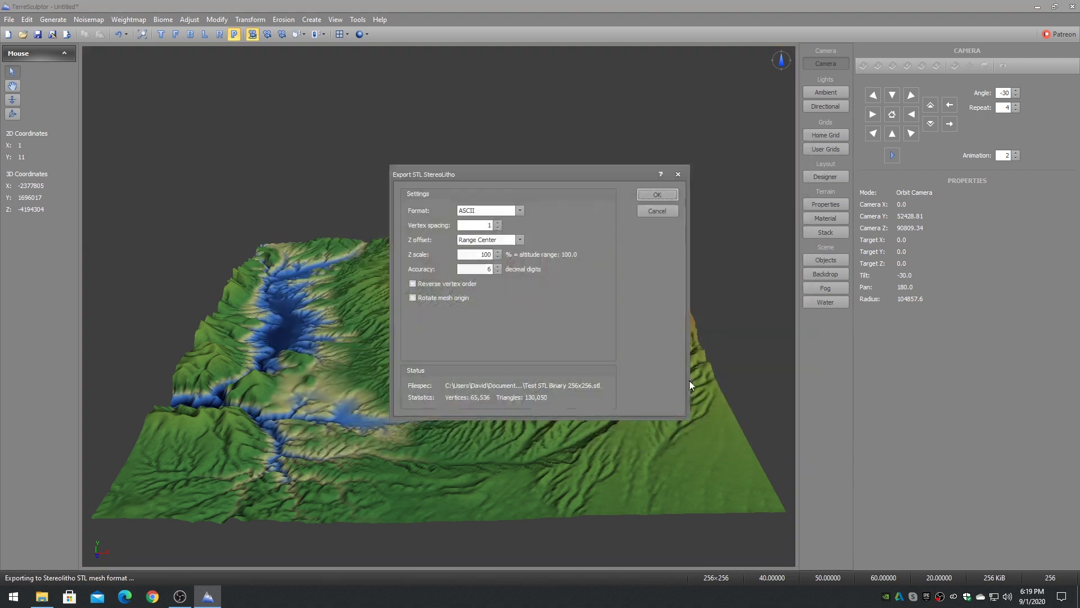
{"action": "left_click", "coordinate": [520, 210]}
{"action": "left_click", "coordinate": [482, 226]}
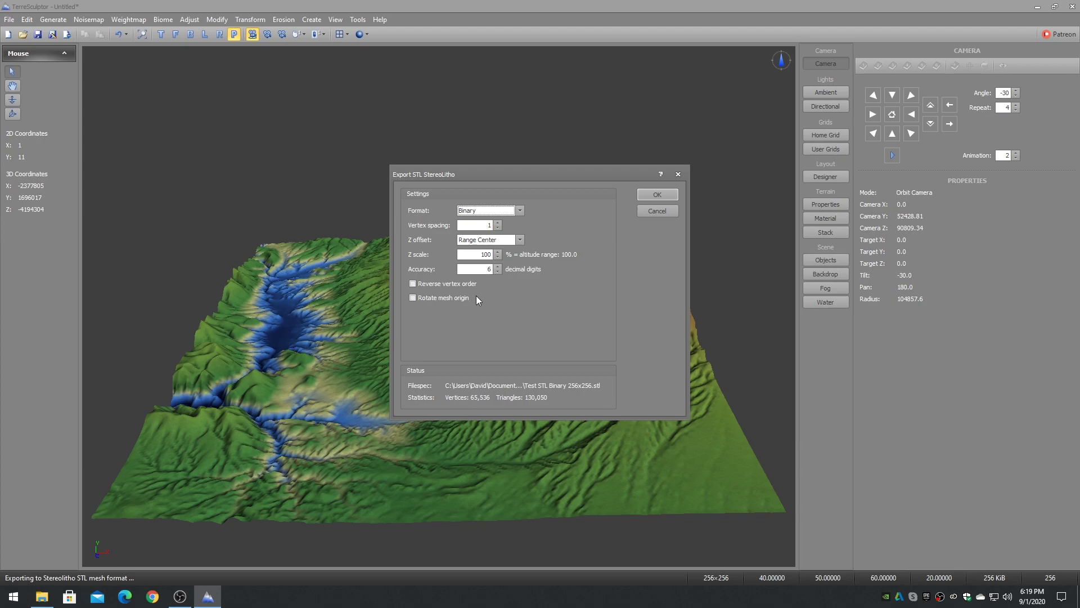
{"action": "left_click", "coordinate": [656, 195]}
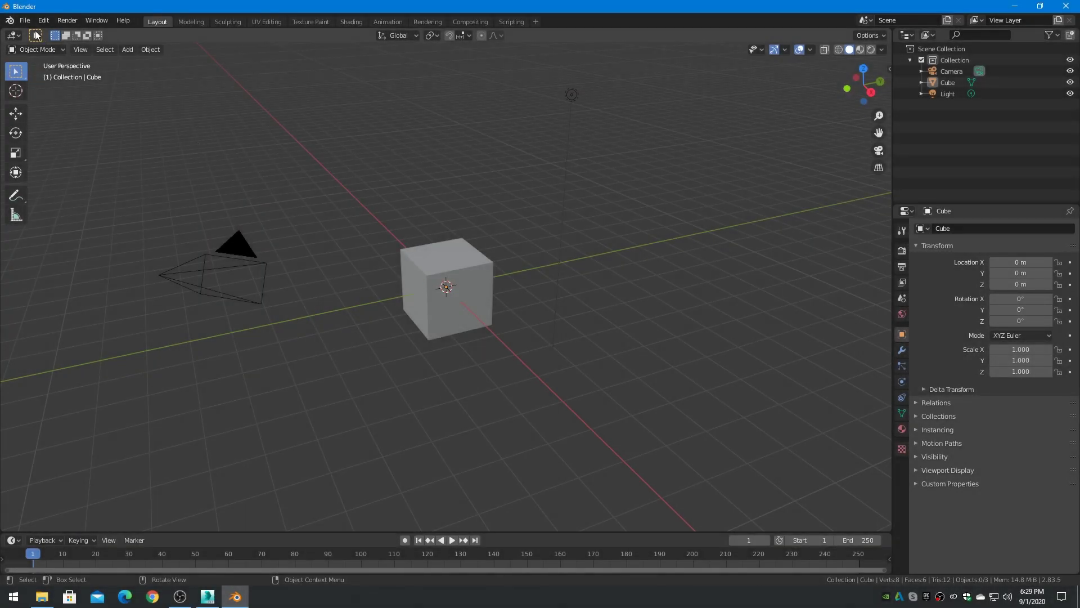
Switch to Blender and import Test STL Binary 256x256.stl from the TerreSculptor documents folder, bringing the terrain mesh into view.
{"action": "left_click", "coordinate": [25, 20]}
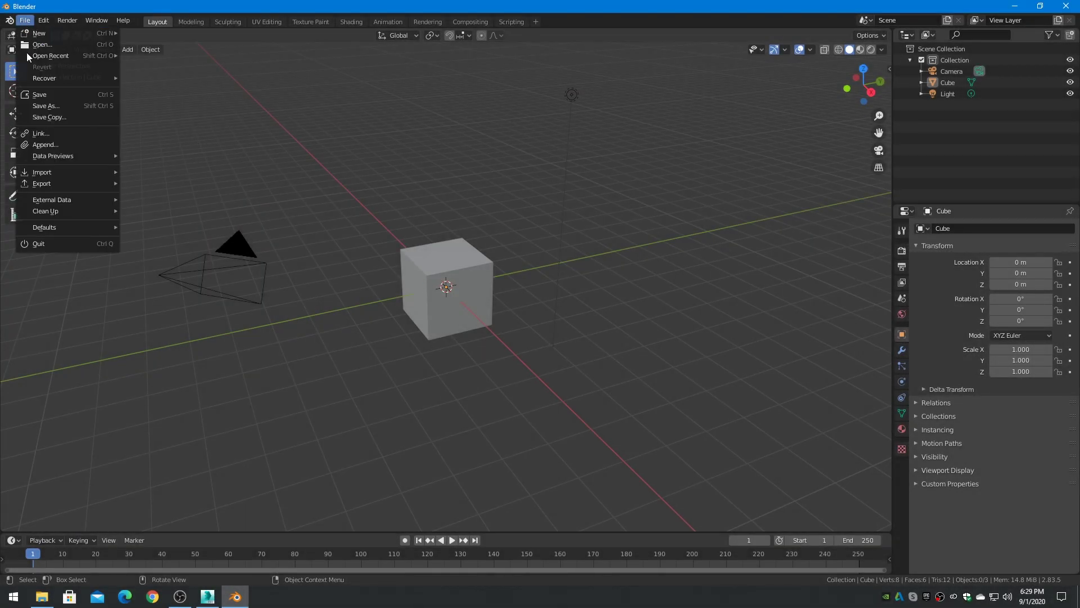
{"action": "mouse_move", "coordinate": [43, 173]}
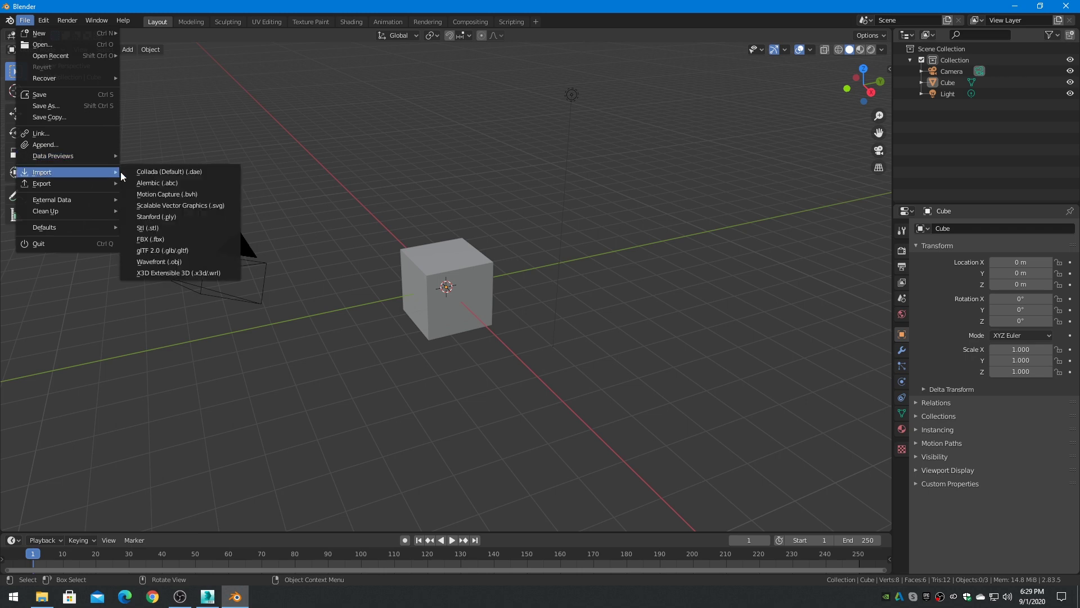
{"action": "left_click", "coordinate": [164, 228]}
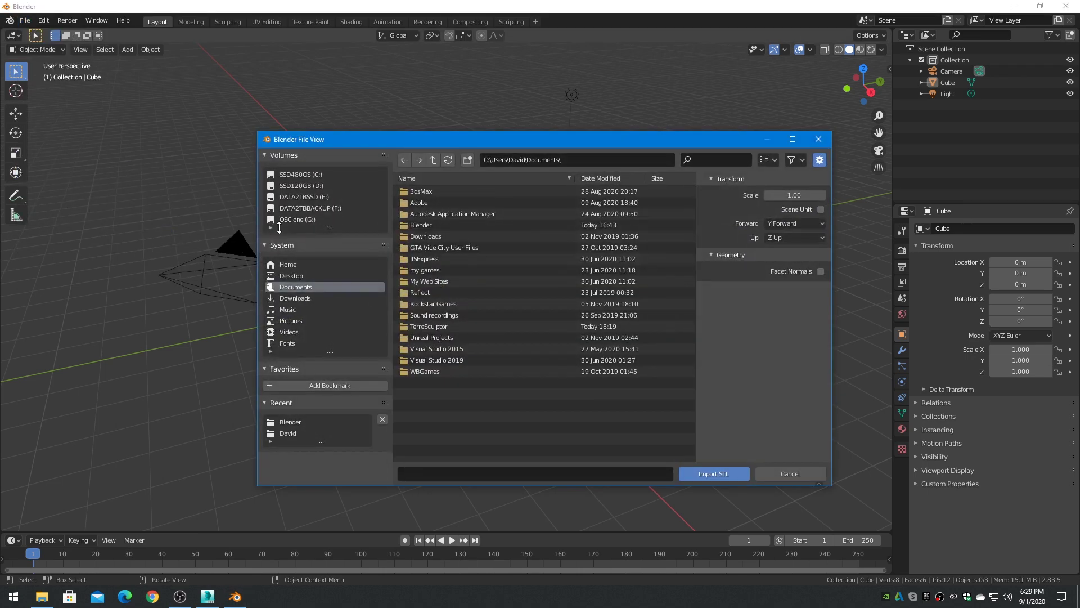
{"action": "double_click", "coordinate": [438, 327]}
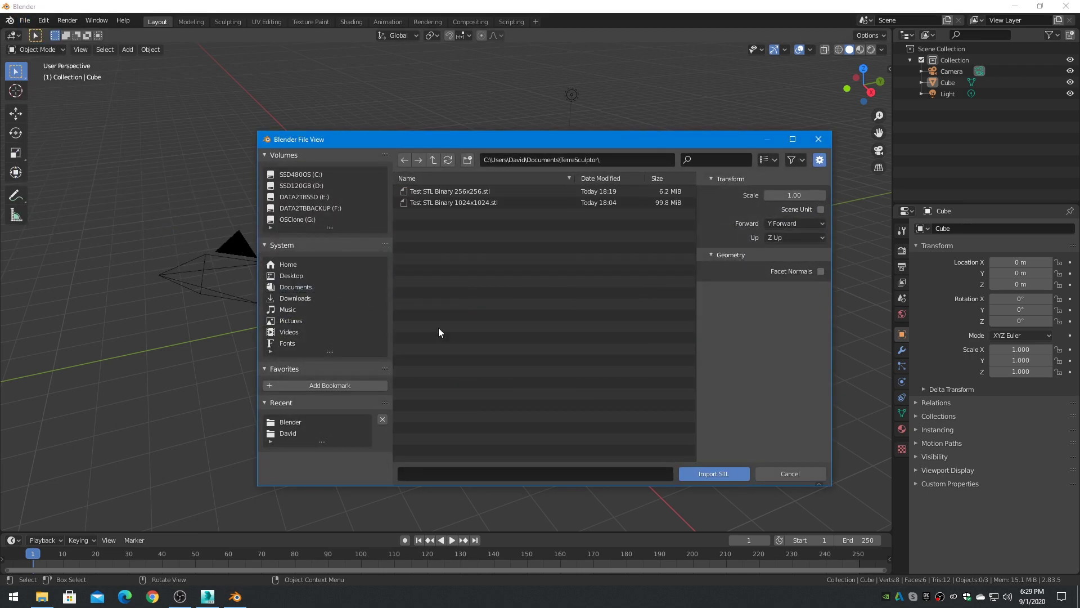
{"action": "left_click", "coordinate": [448, 191]}
{"action": "left_click", "coordinate": [713, 474]}
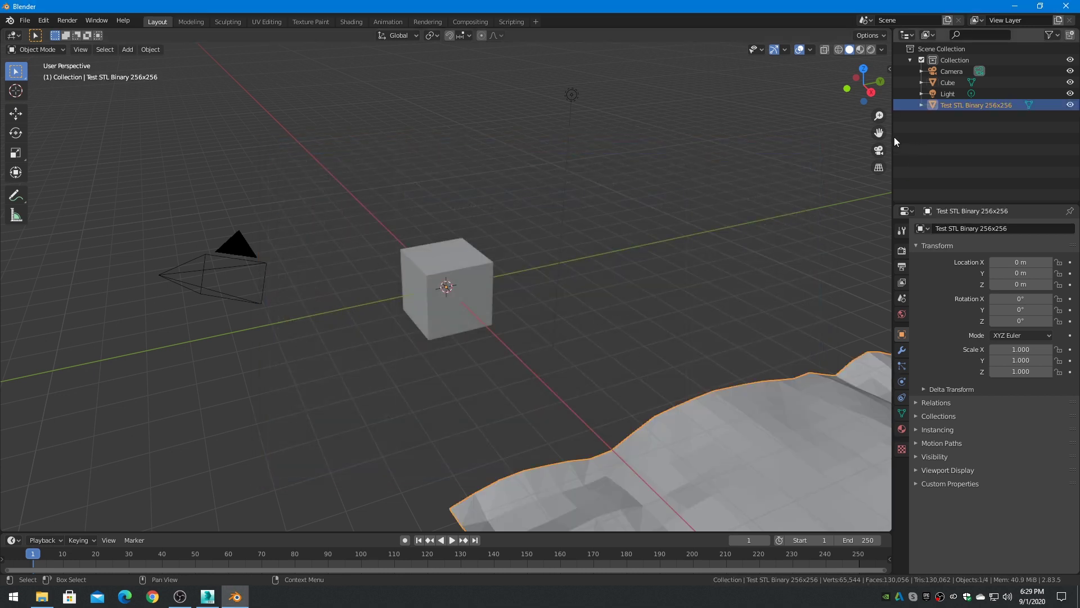
{"action": "left_click_drag", "start_coordinate": [879, 133], "coordinate": [833, 254]}
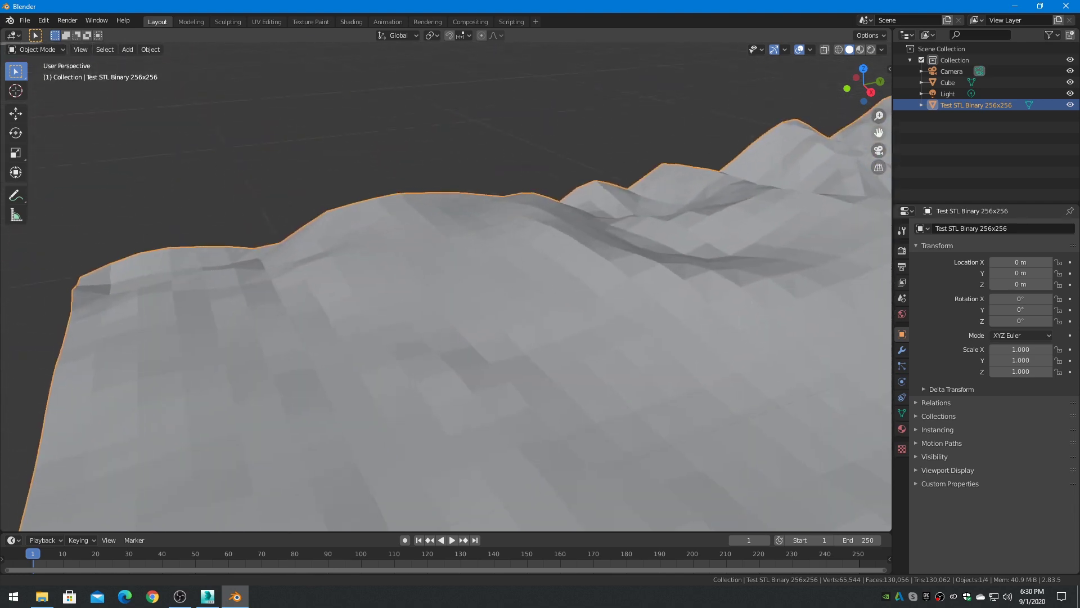
Examine the whole imported STL terrain mesh in the Blender viewport.
{"action": "scroll", "coordinate": [763, 272], "scroll_direction": "down", "scroll_amount": 5}
{"action": "scroll", "coordinate": [763, 272], "scroll_direction": "down", "scroll_amount": 4}
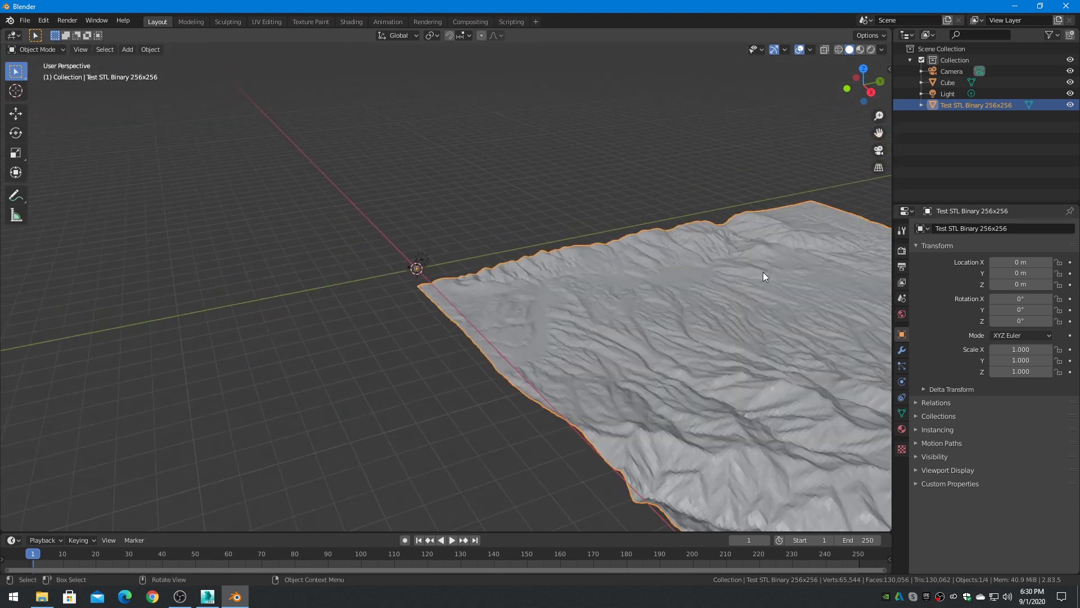
{"action": "left_click_drag", "start_coordinate": [879, 134], "coordinate": [667, 48]}
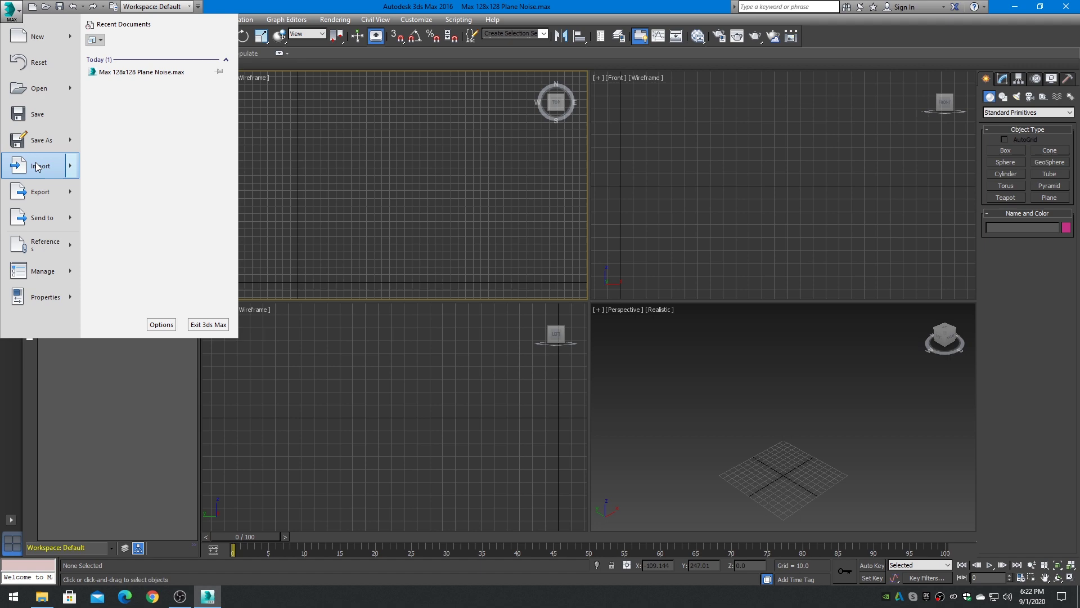
Switch to 3ds Max and import Test STL Binary 256x256.stl with welding, auto-smooth, double-face removal and normal unification off.
{"action": "mouse_move", "coordinate": [37, 167]}
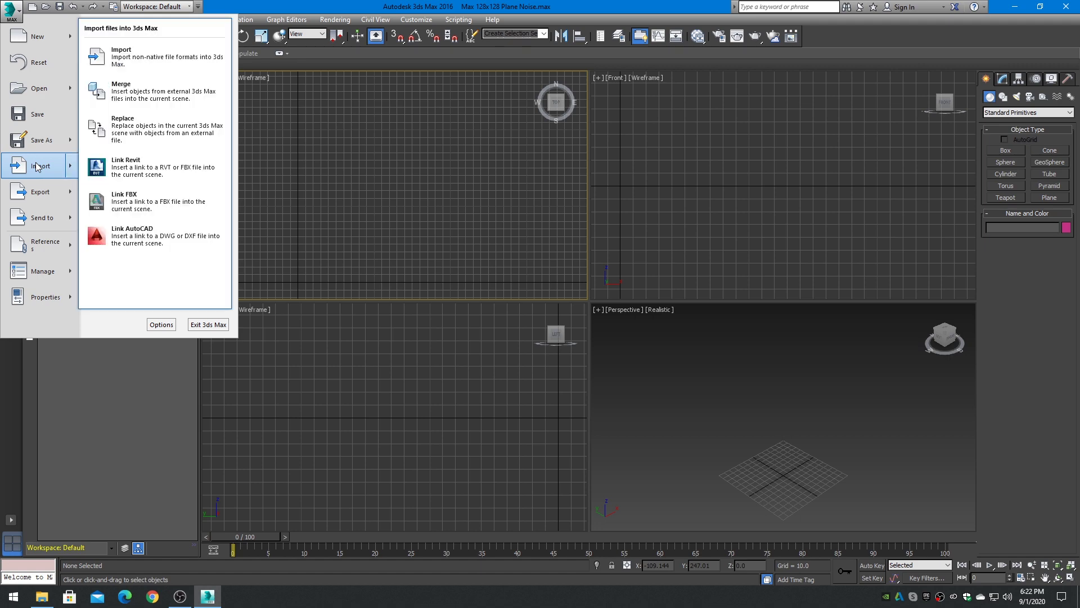
{"action": "left_click", "coordinate": [135, 56]}
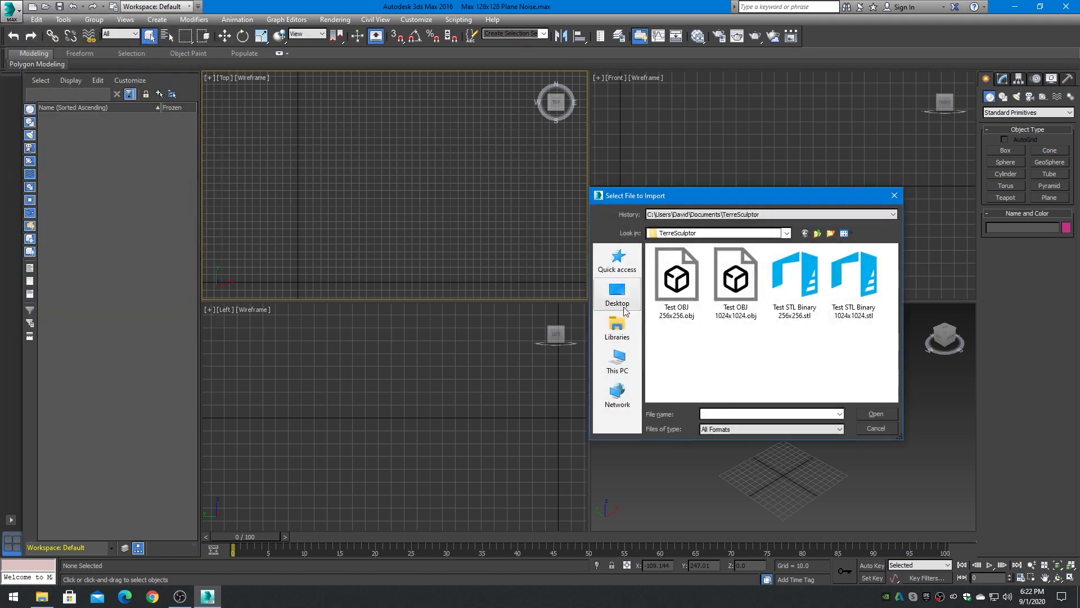
{"action": "left_click_drag", "start_coordinate": [773, 204], "coordinate": [610, 202]}
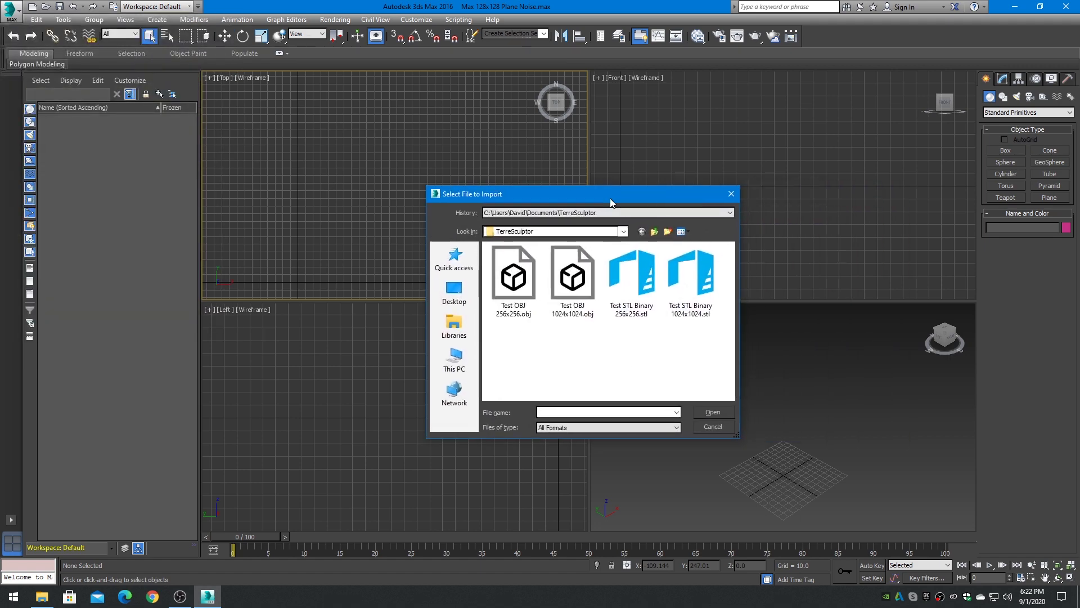
{"action": "double_click", "coordinate": [633, 278]}
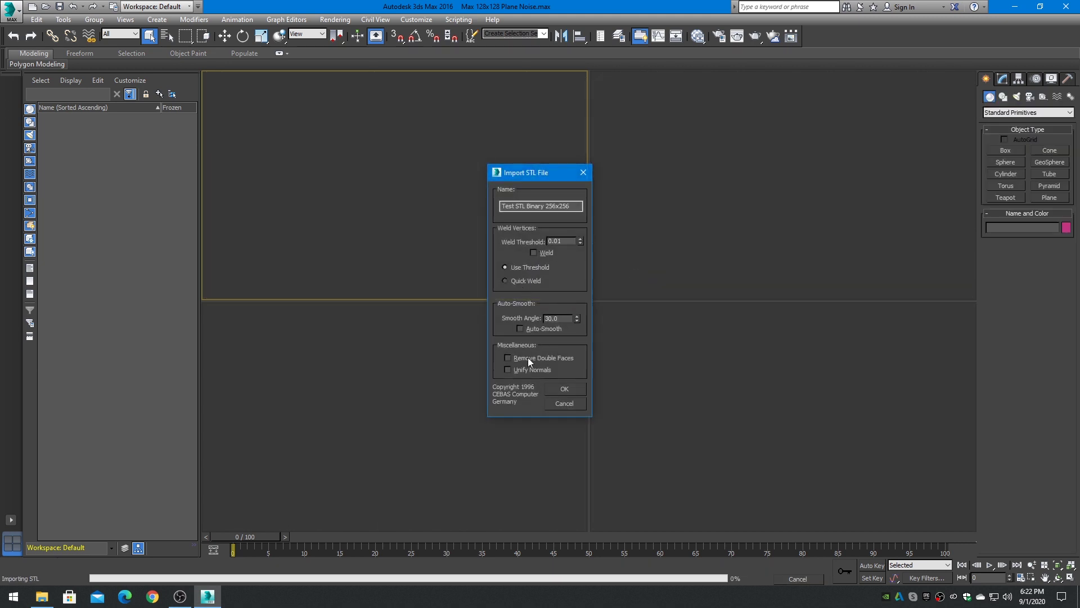
{"action": "left_click", "coordinate": [565, 389]}
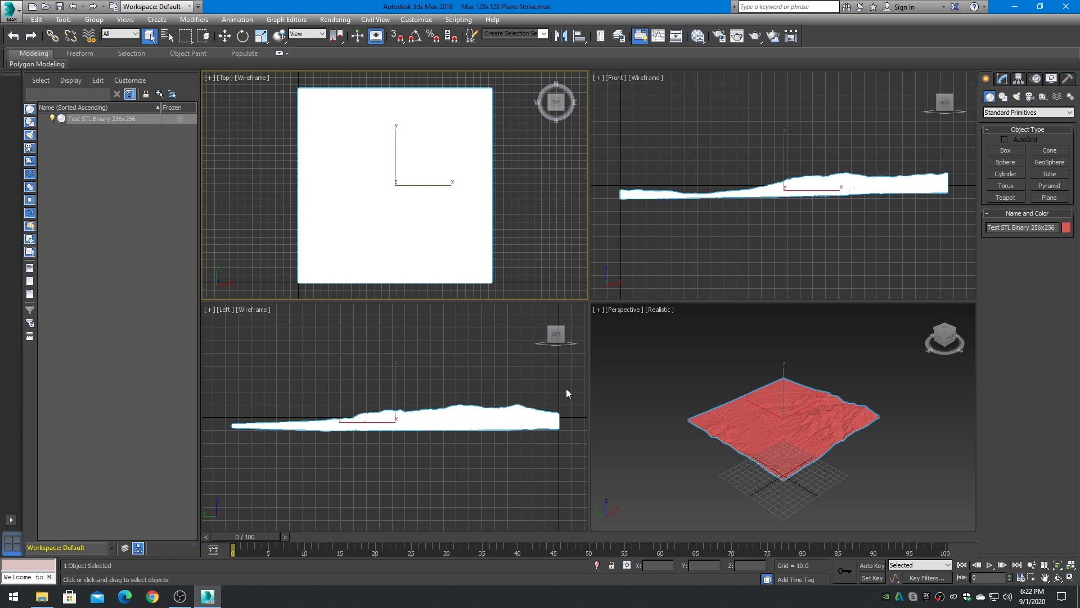
Deselect the imported terrain and inspect it in a maximized Perspective viewport.
{"action": "left_click", "coordinate": [722, 346]}
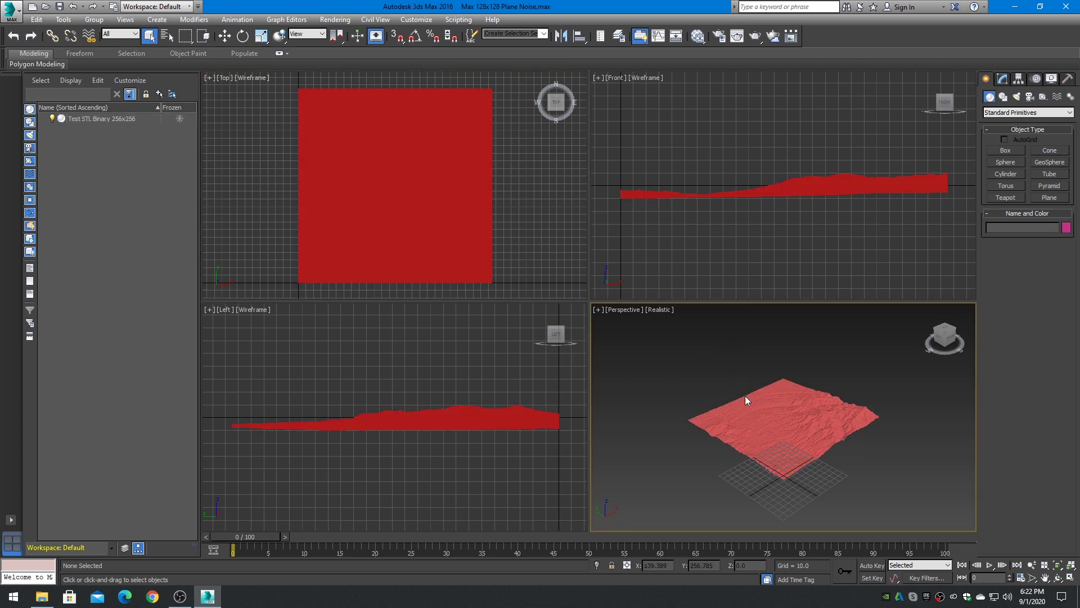
{"action": "left_click", "coordinate": [1069, 577]}
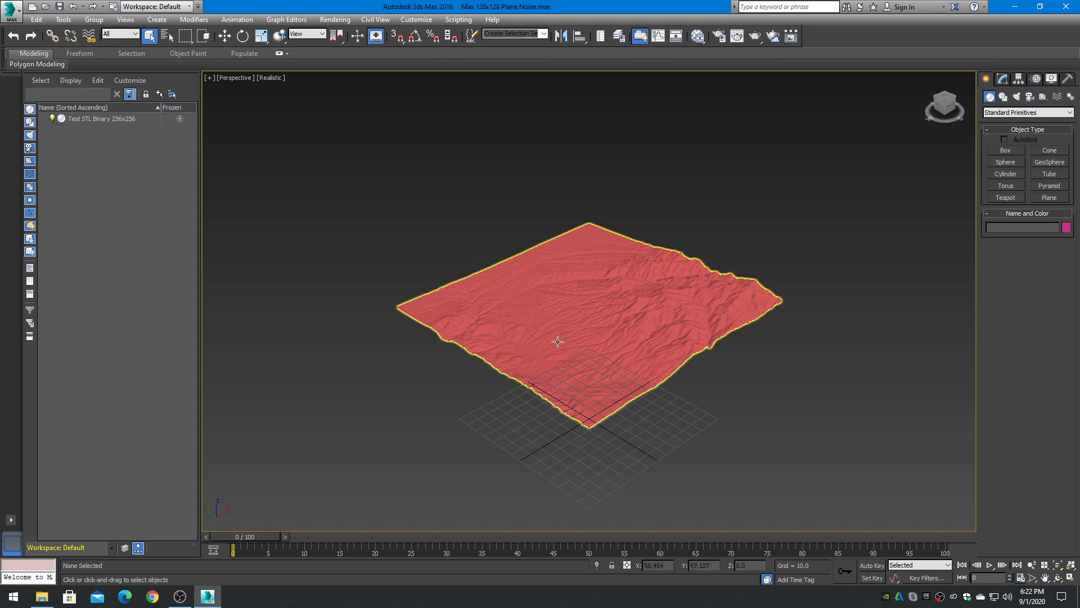
{"action": "left_click", "coordinate": [1058, 579]}
{"action": "left_click_drag", "start_coordinate": [560, 330], "coordinate": [656, 333]}
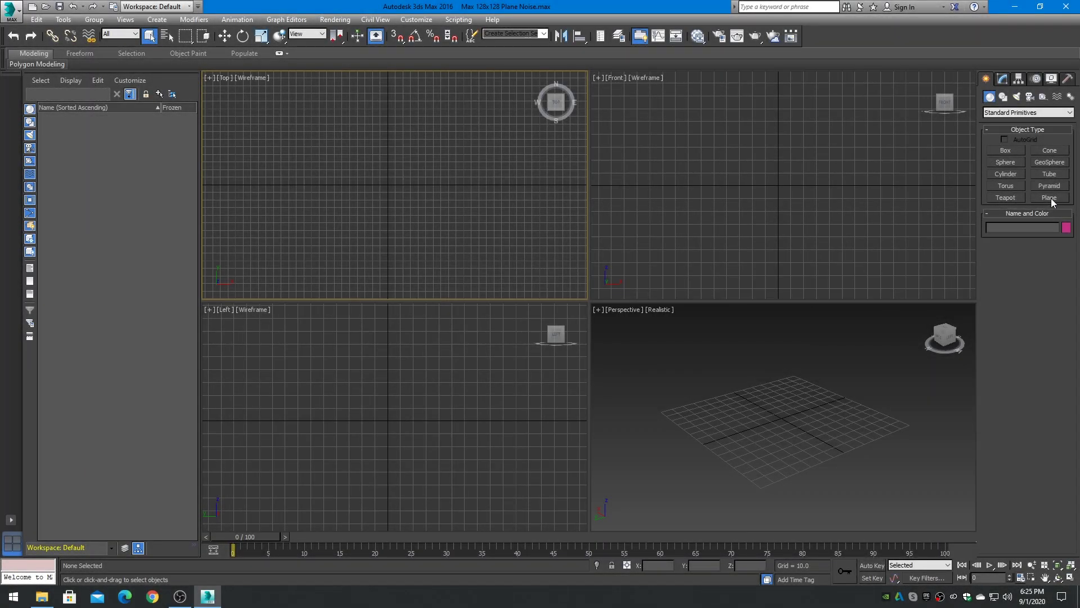
Create a plane at the origin with length and width 256 and 256 segments in each direction.
{"action": "left_click", "coordinate": [1050, 198]}
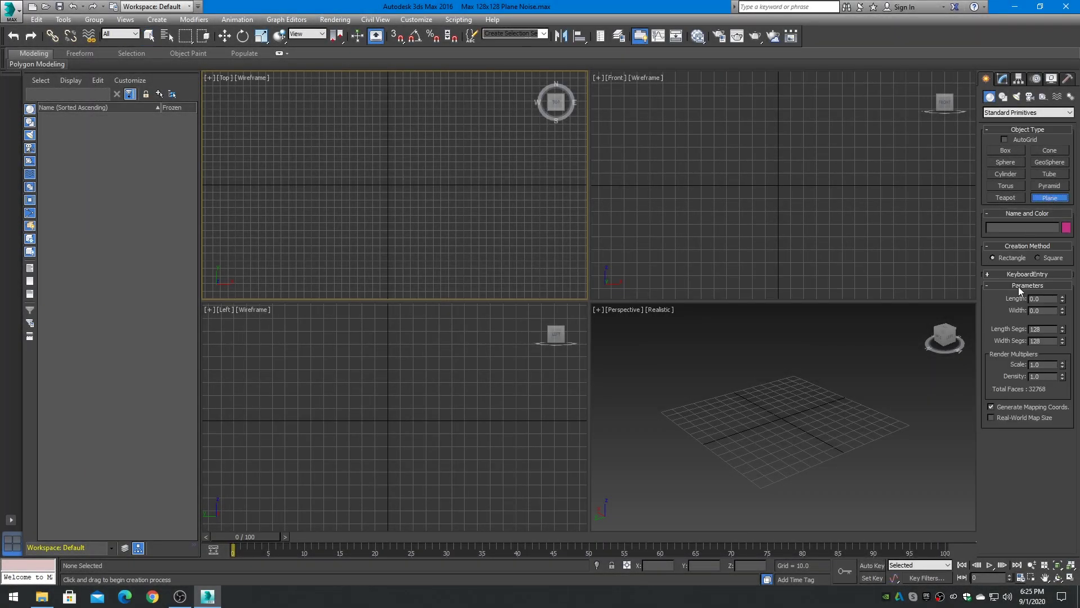
{"action": "left_click", "coordinate": [988, 274]}
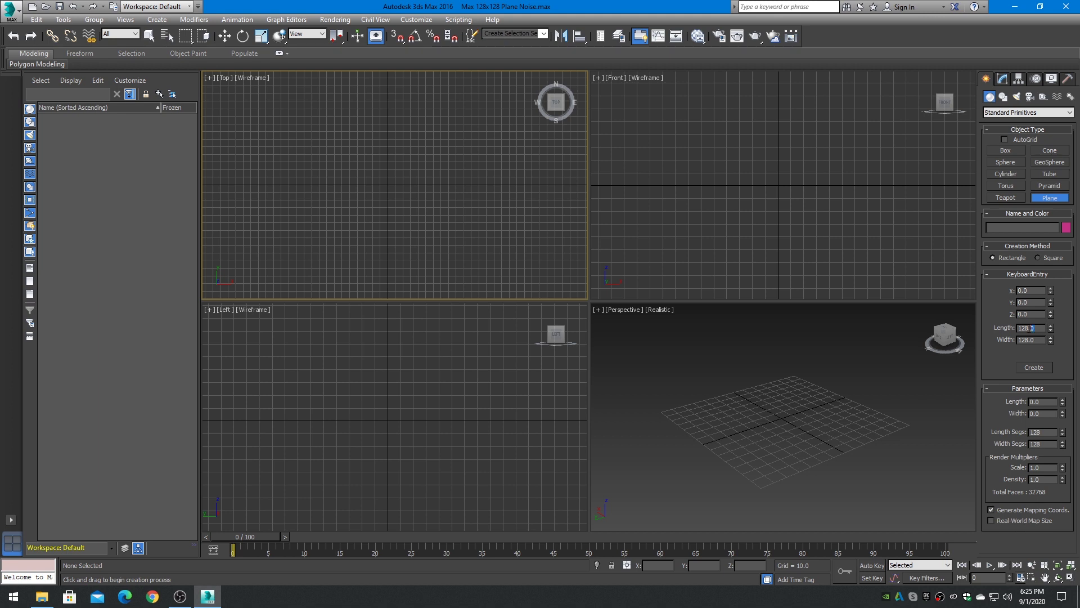
{"action": "left_click_drag", "start_coordinate": [1032, 327], "coordinate": [1014, 327]}
{"action": "type", "text": "256"}
{"action": "key", "text": "Tab"}
{"action": "type", "text": "256"}
{"action": "left_click_drag", "start_coordinate": [1042, 402], "coordinate": [1029, 403]}
{"action": "type", "text": "2"}
{"action": "key", "text": "Tab"}
{"action": "type", "text": "256"}
{"action": "key", "text": "Tab"}
{"action": "type", "text": "2"}
{"action": "left_click", "coordinate": [1034, 367]}
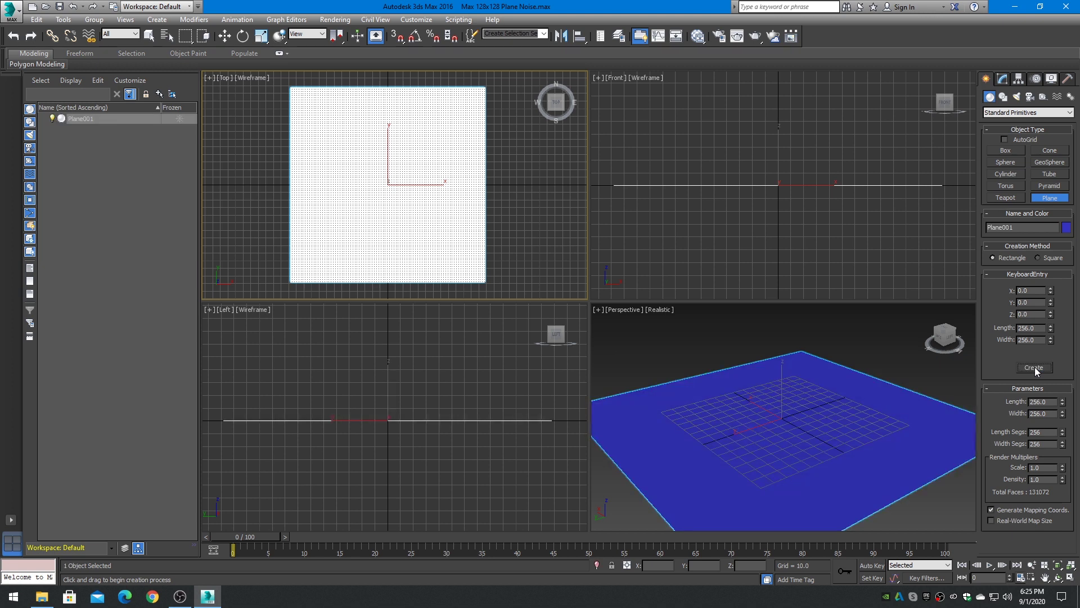
Apply a Noise modifier to the plane with Fractal enabled and a Z strength of 50.
{"action": "left_click", "coordinate": [1003, 79]}
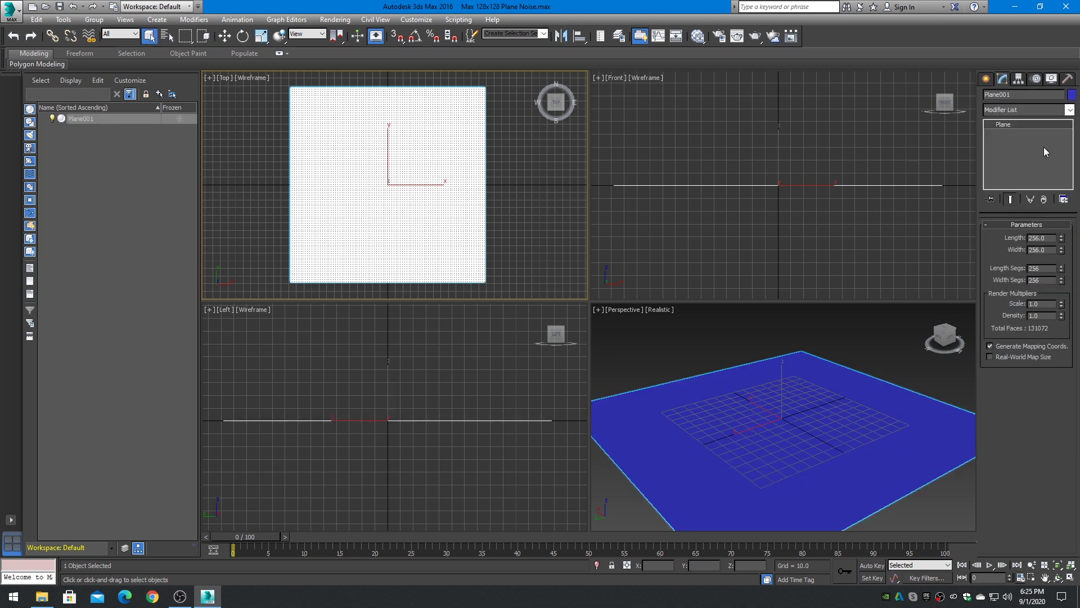
{"action": "left_click", "coordinate": [1069, 110]}
{"action": "left_click_drag", "start_coordinate": [1071, 135], "coordinate": [1076, 332]}
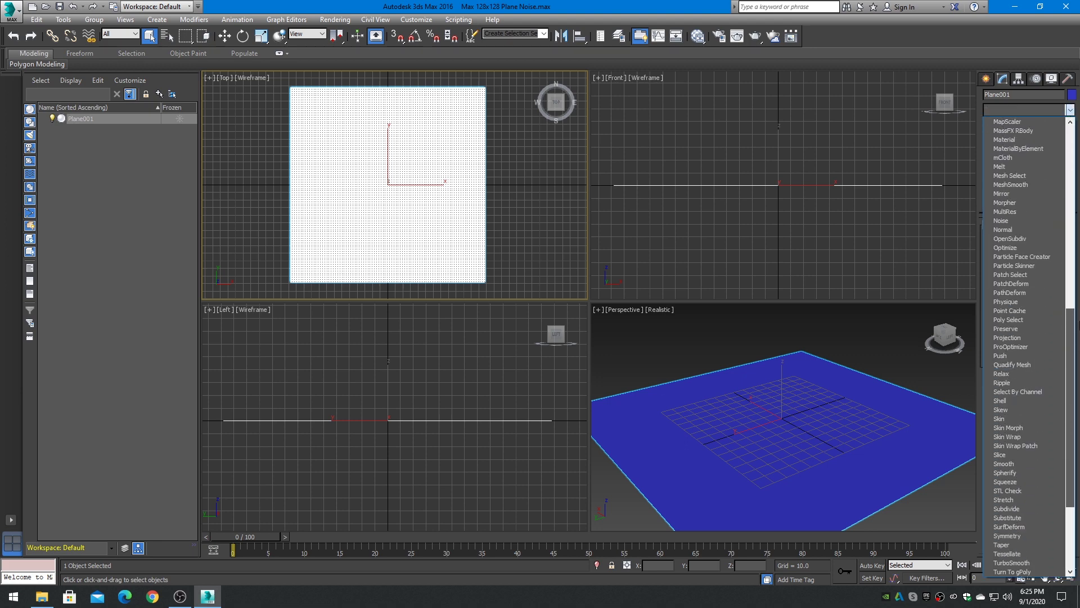
{"action": "left_click", "coordinate": [1011, 221]}
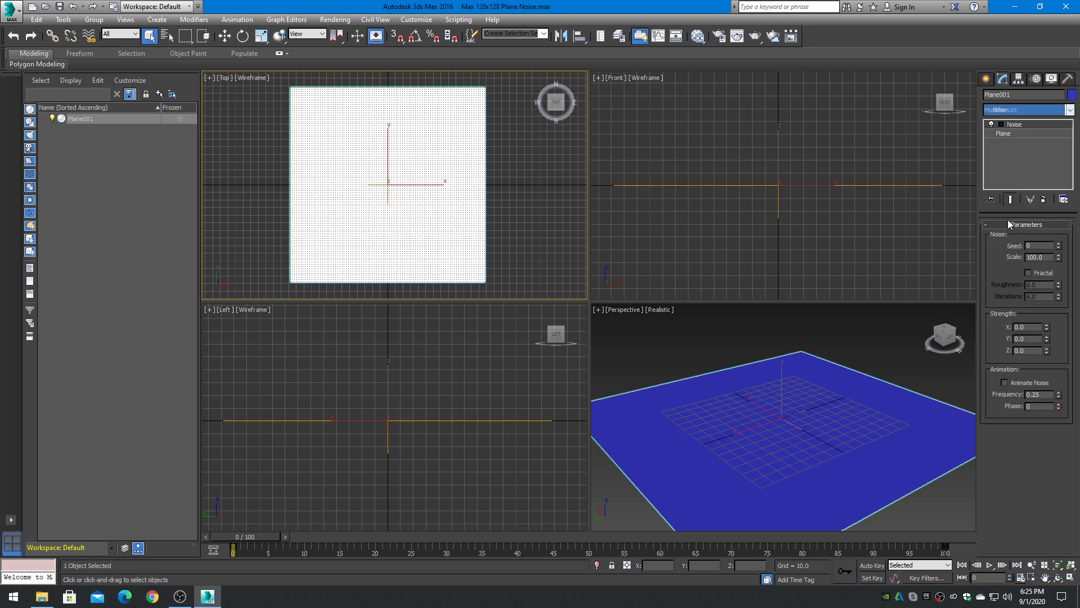
{"action": "double_click", "coordinate": [1016, 350]}
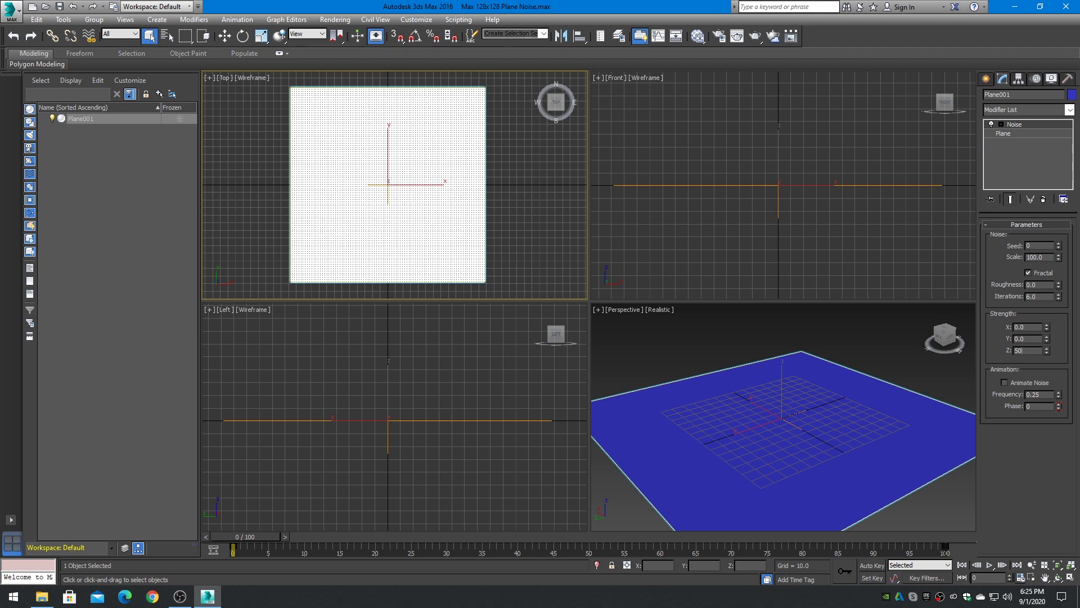
{"action": "type", "text": "50"}
{"action": "key", "text": "Return"}
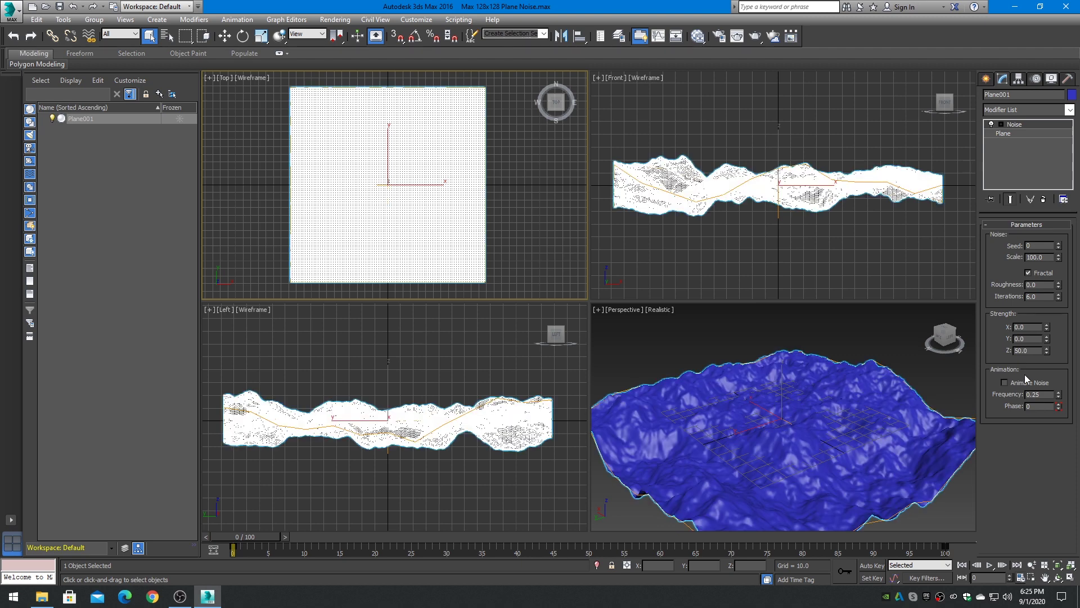
Set the Noise modifier's Z strength to 30.
{"action": "double_click", "coordinate": [1034, 350]}
{"action": "type", "text": "30"}
{"action": "key", "text": "Return"}
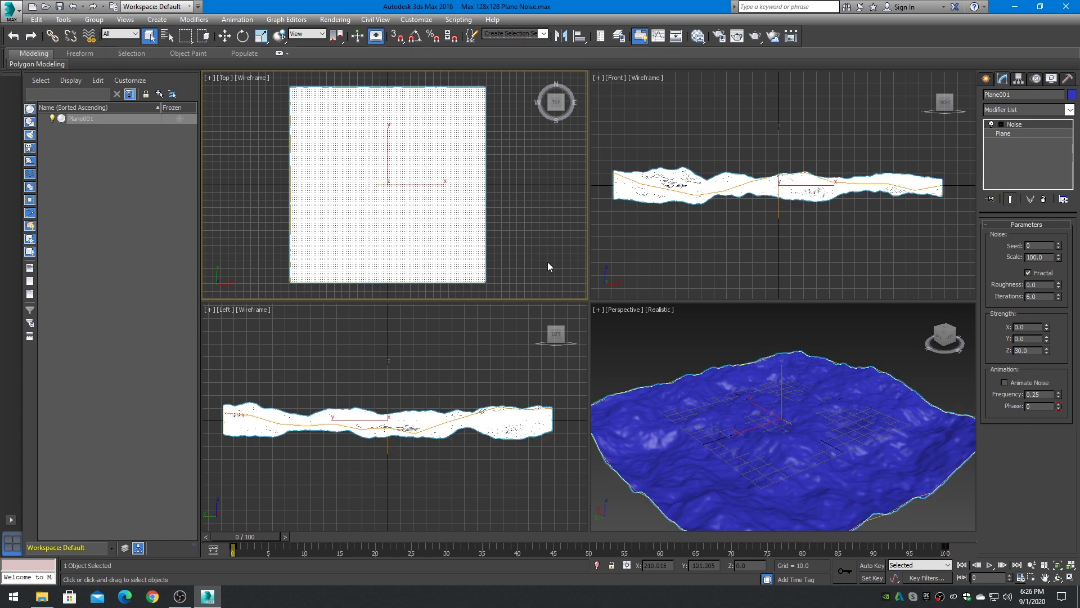
Export the noise plane as Max 256x256 Noise.stl in StereoLitho format, using Binary and Selected only.
{"action": "left_click", "coordinate": [11, 10]}
{"action": "mouse_move", "coordinate": [35, 197]}
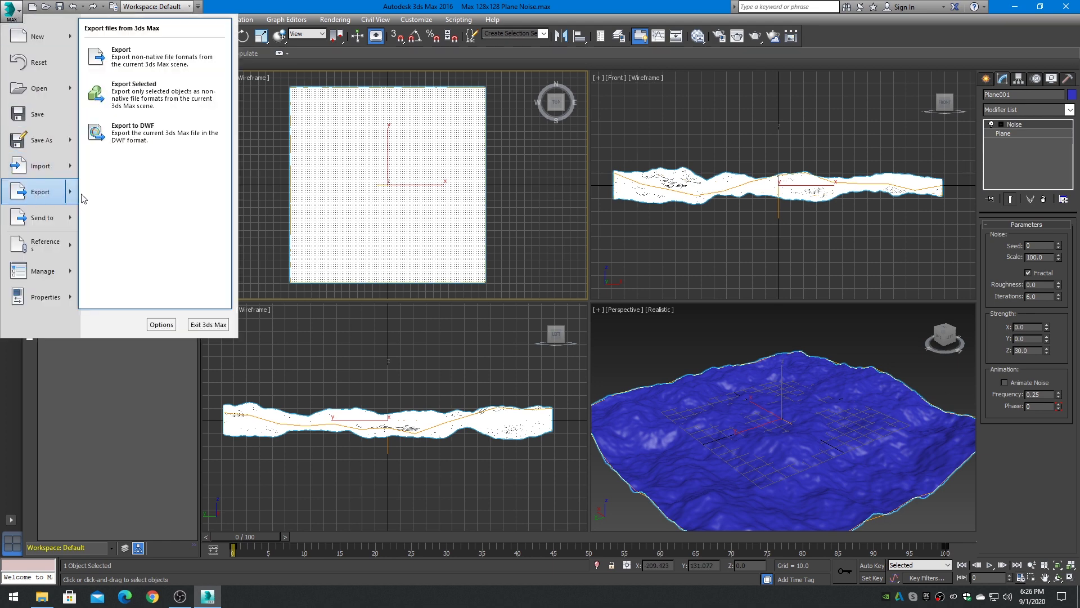
{"action": "left_click", "coordinate": [139, 55]}
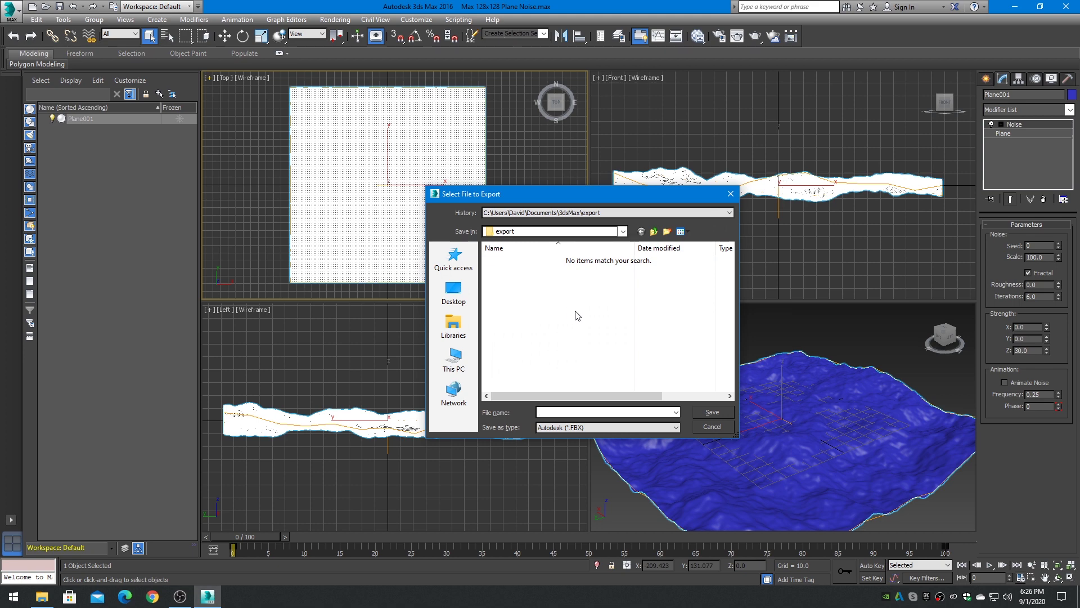
{"action": "left_click", "coordinate": [675, 428]}
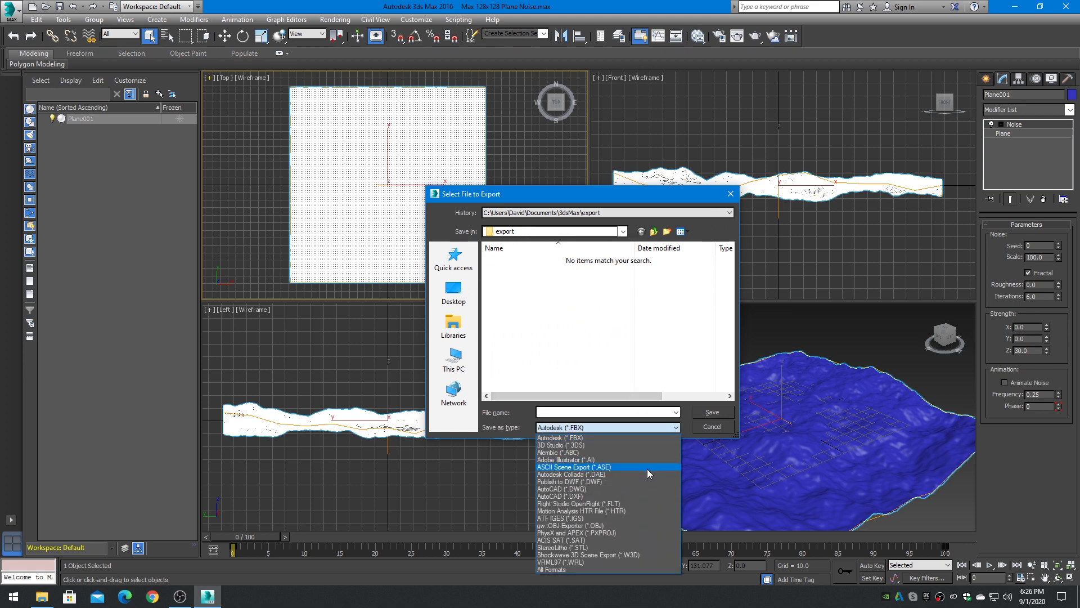
{"action": "left_click", "coordinate": [592, 547]}
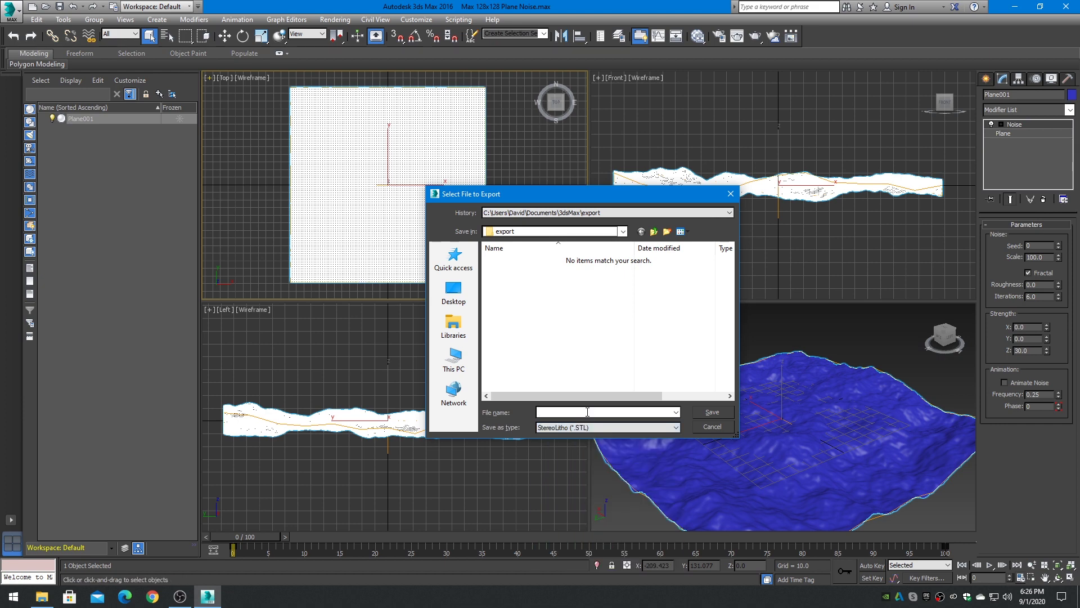
{"action": "type", "text": "Max 256x256 Noise.stl"}
{"action": "left_click", "coordinate": [711, 411]}
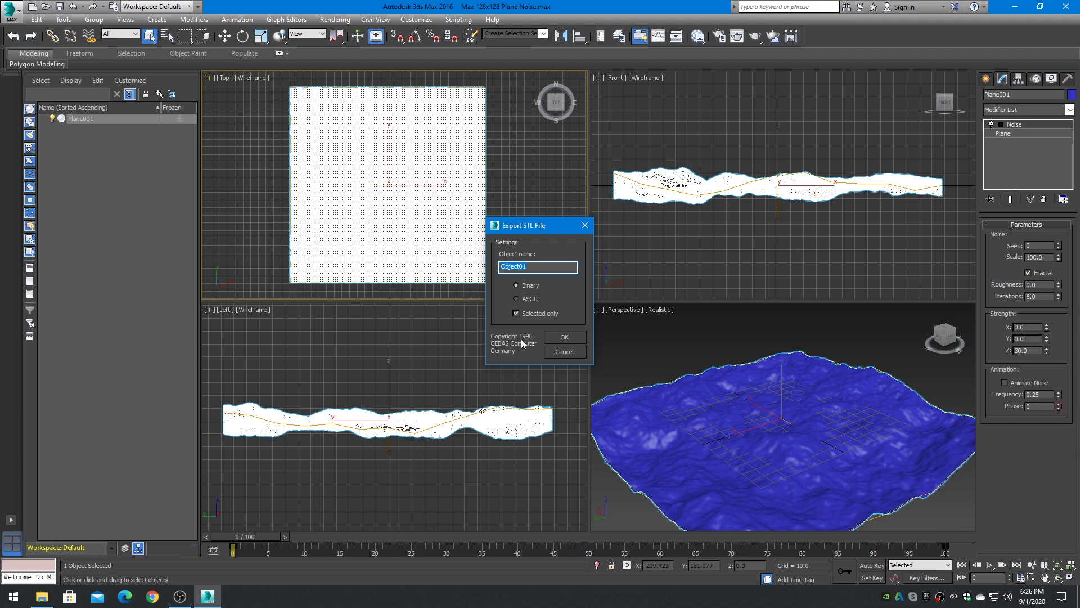
{"action": "left_click", "coordinate": [564, 337]}
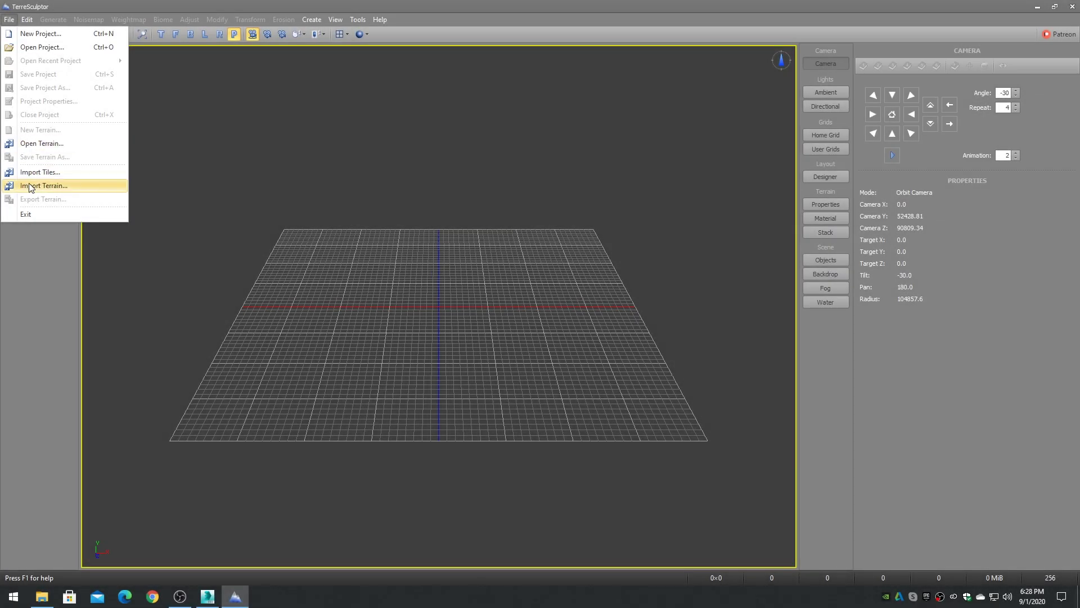
Switch to TerreSculptor and import Max 256x256 Noise.stl as a terrain, using the Normalize conversion without rotating the origin or swapping axes.
{"action": "left_click", "coordinate": [30, 186]}
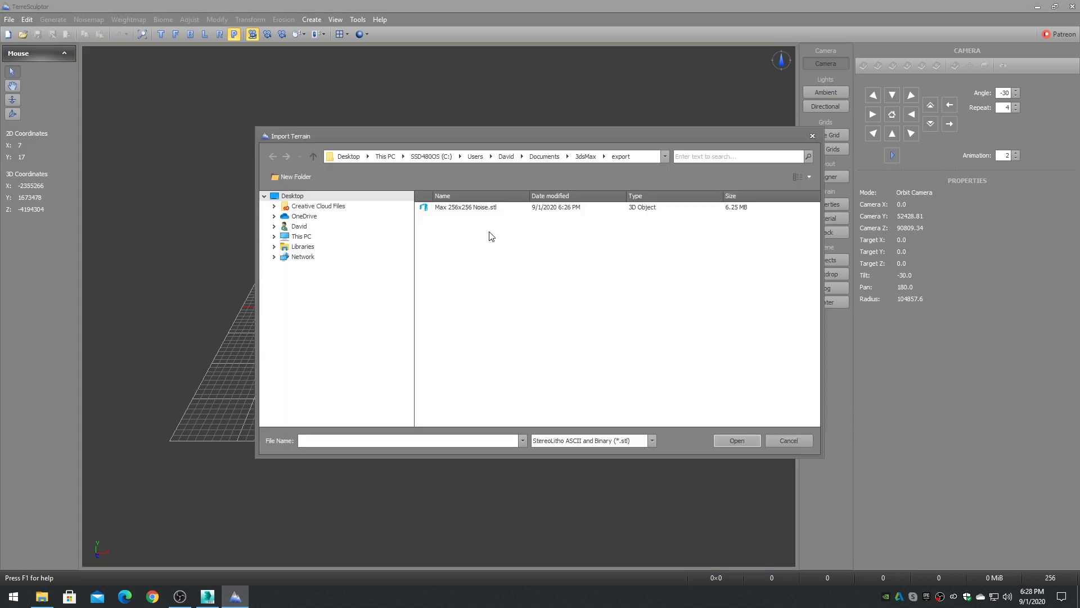
{"action": "double_click", "coordinate": [467, 208]}
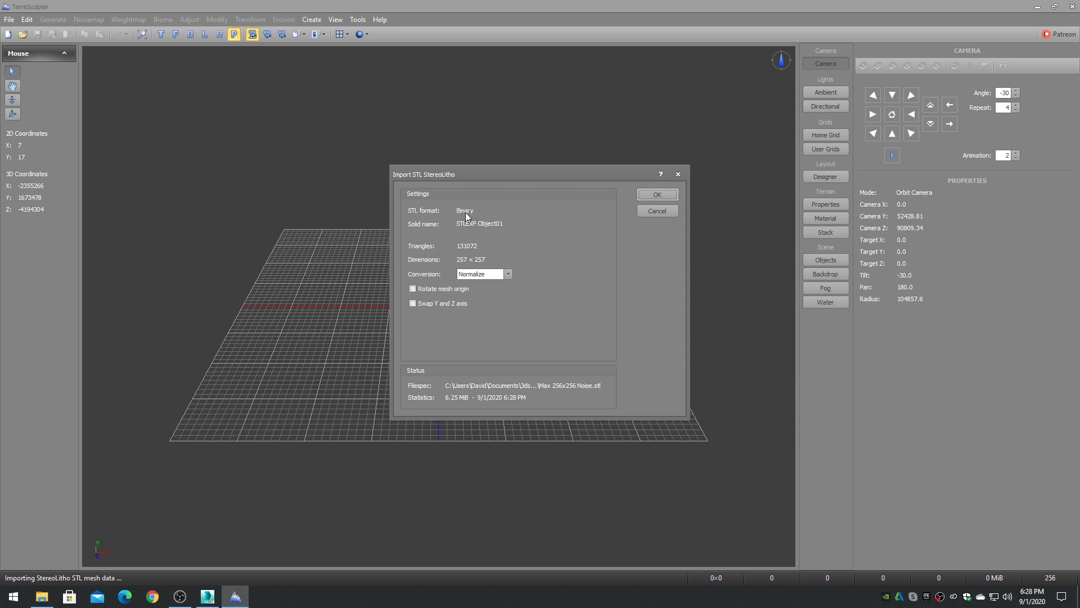
{"action": "left_click", "coordinate": [656, 196]}
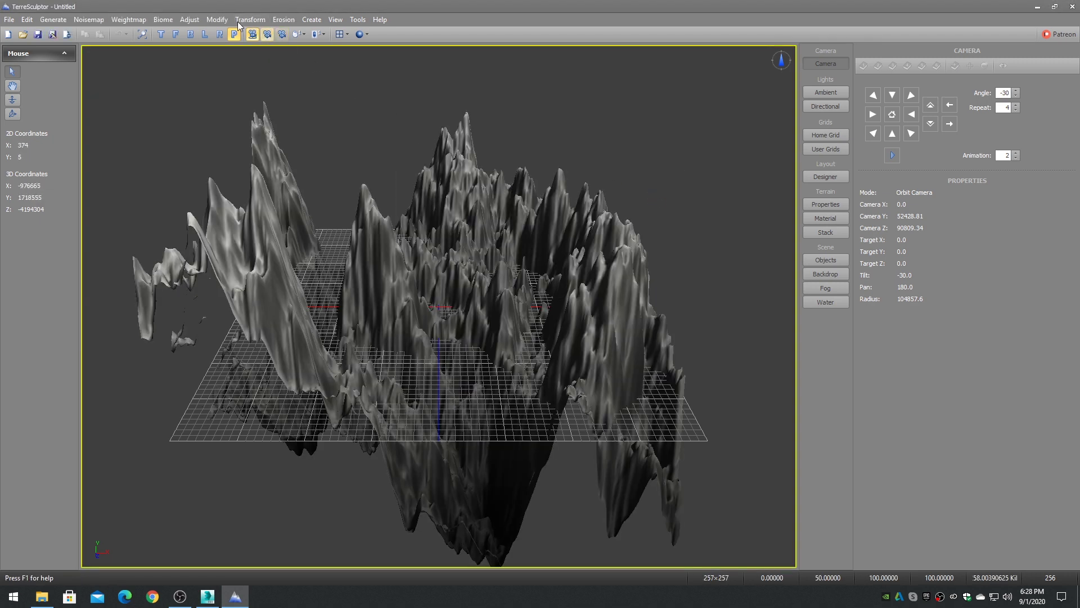
Reduce the terrain's altitude to 12 percent, giving a range from 44 to 56.
{"action": "left_click", "coordinate": [248, 20]}
{"action": "left_click", "coordinate": [233, 29]}
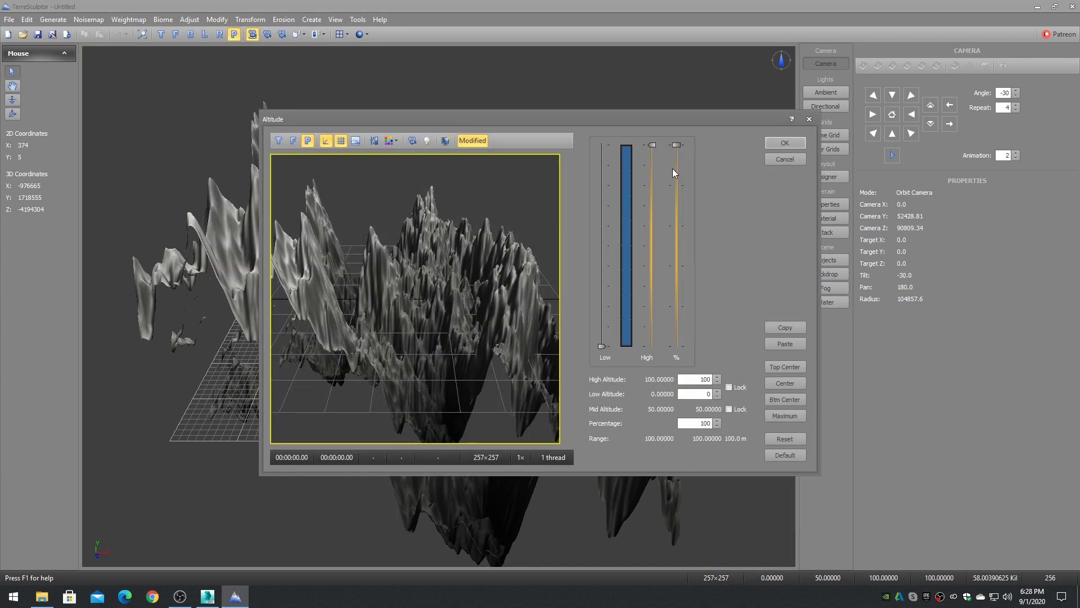
{"action": "left_click_drag", "start_coordinate": [676, 145], "coordinate": [679, 322]}
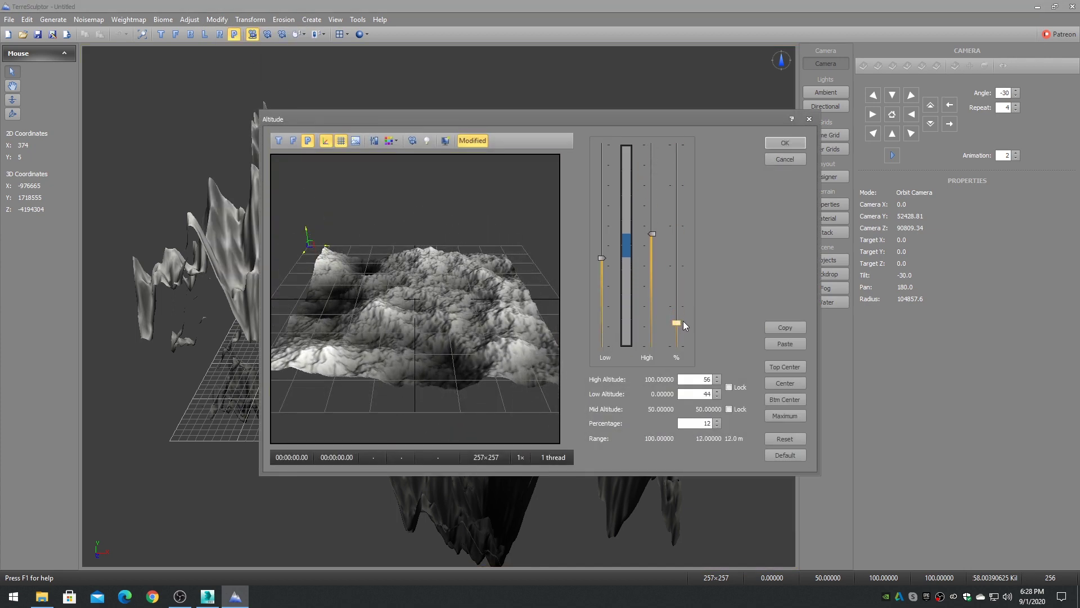
{"action": "left_click", "coordinate": [785, 143]}
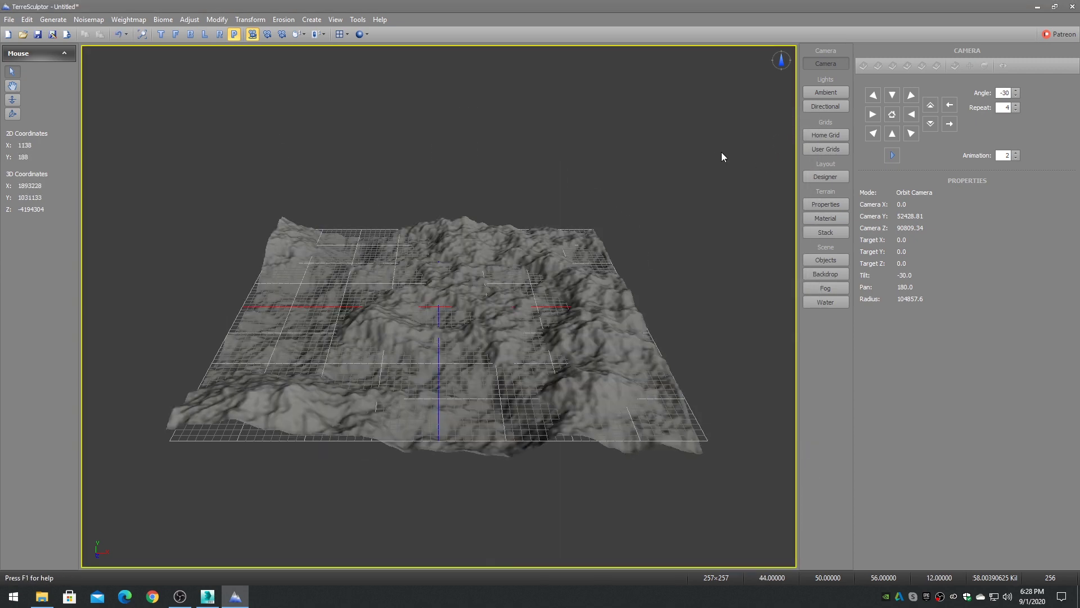
Hide the home grid in the scene objects settings.
{"action": "left_click", "coordinate": [829, 259]}
{"action": "left_click", "coordinate": [879, 69]}
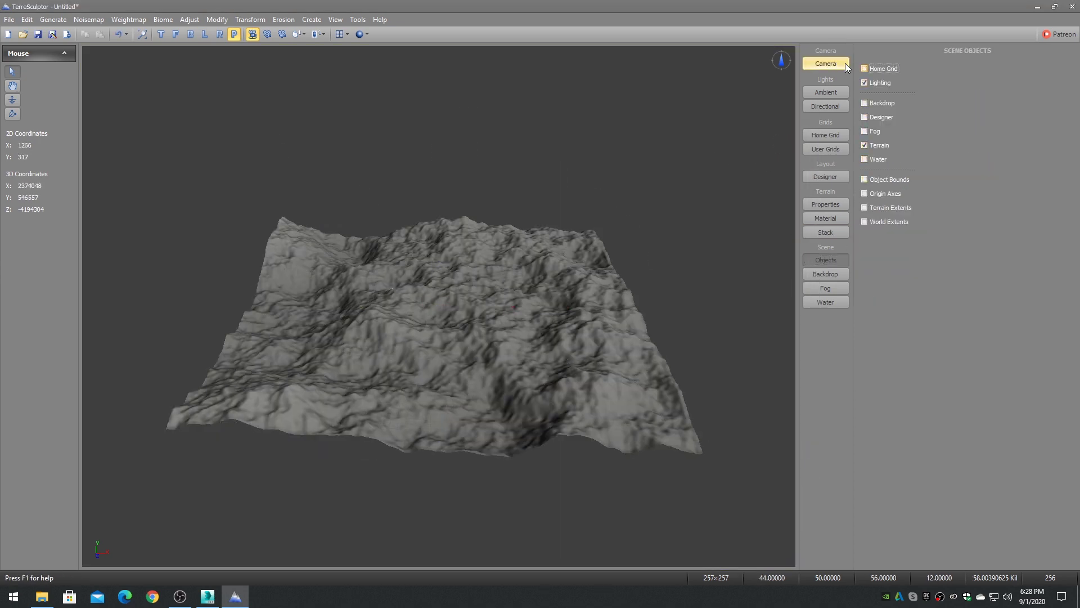
{"action": "left_click", "coordinate": [844, 63]}
Set the terrain material type to Colorset using the Earth colorset with Auto-range Colorset enabled, and view the result.
{"action": "left_click", "coordinate": [829, 217]}
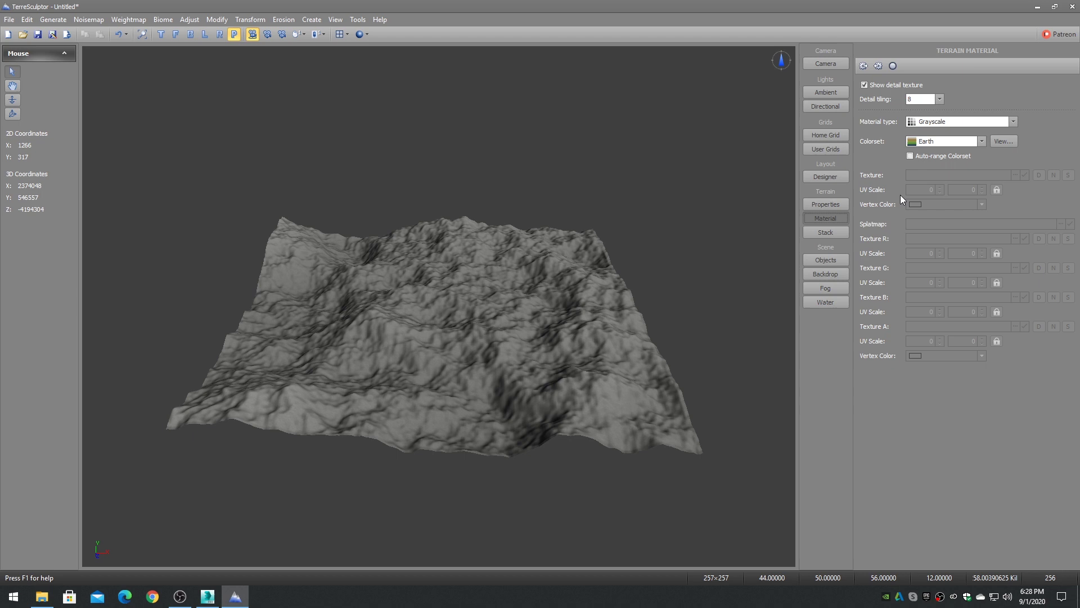
{"action": "left_click", "coordinate": [929, 122]}
{"action": "left_click", "coordinate": [931, 133]}
{"action": "left_click", "coordinate": [931, 155]}
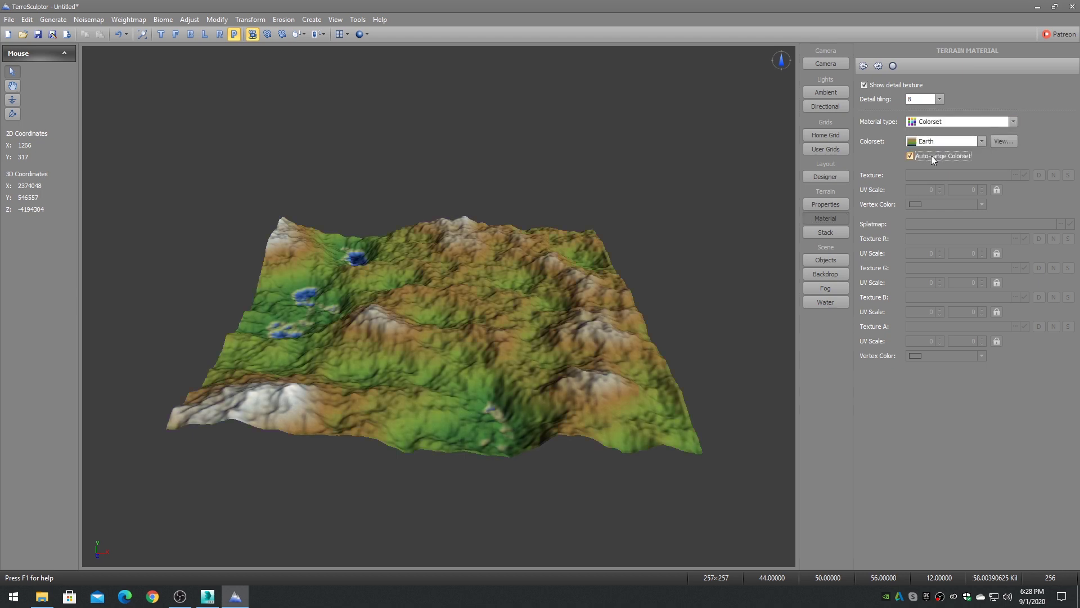
{"action": "left_click_drag", "start_coordinate": [410, 306], "coordinate": [675, 310]}
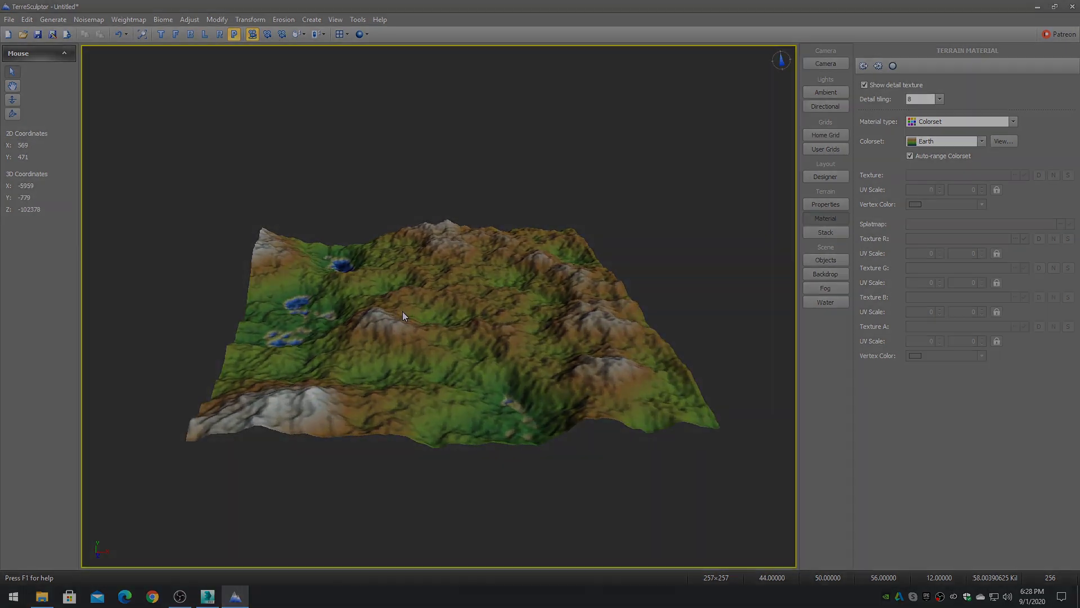